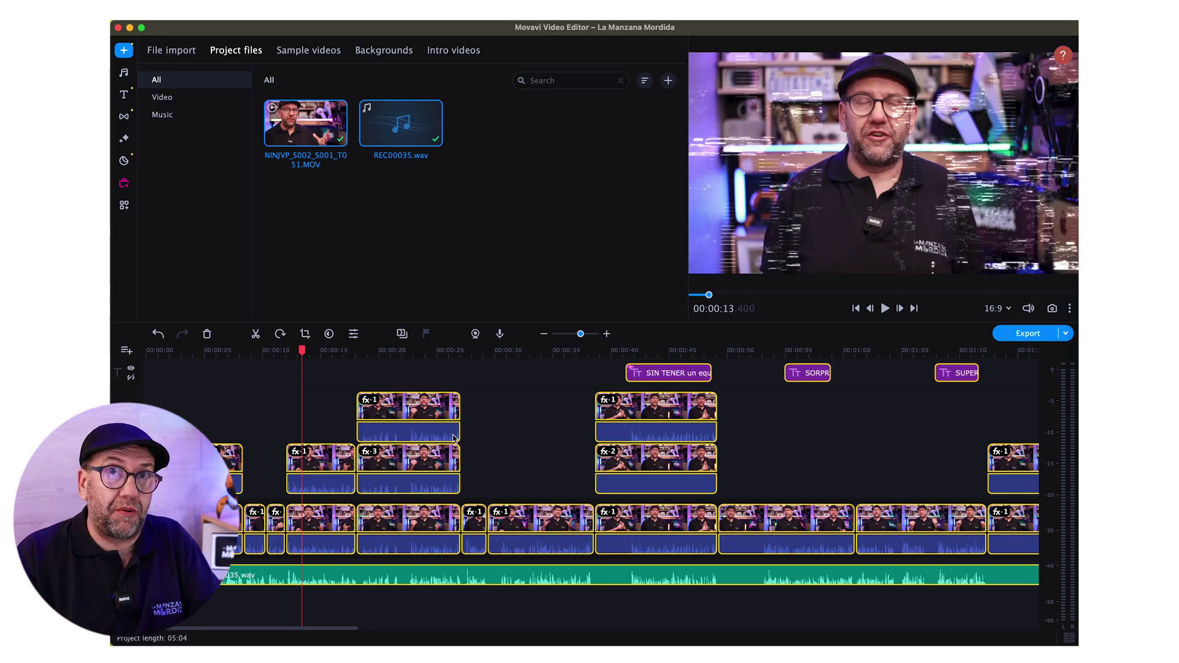
- Download and preview the Be Your Fool music track, and view the built-in sound effects
click(407, 350)
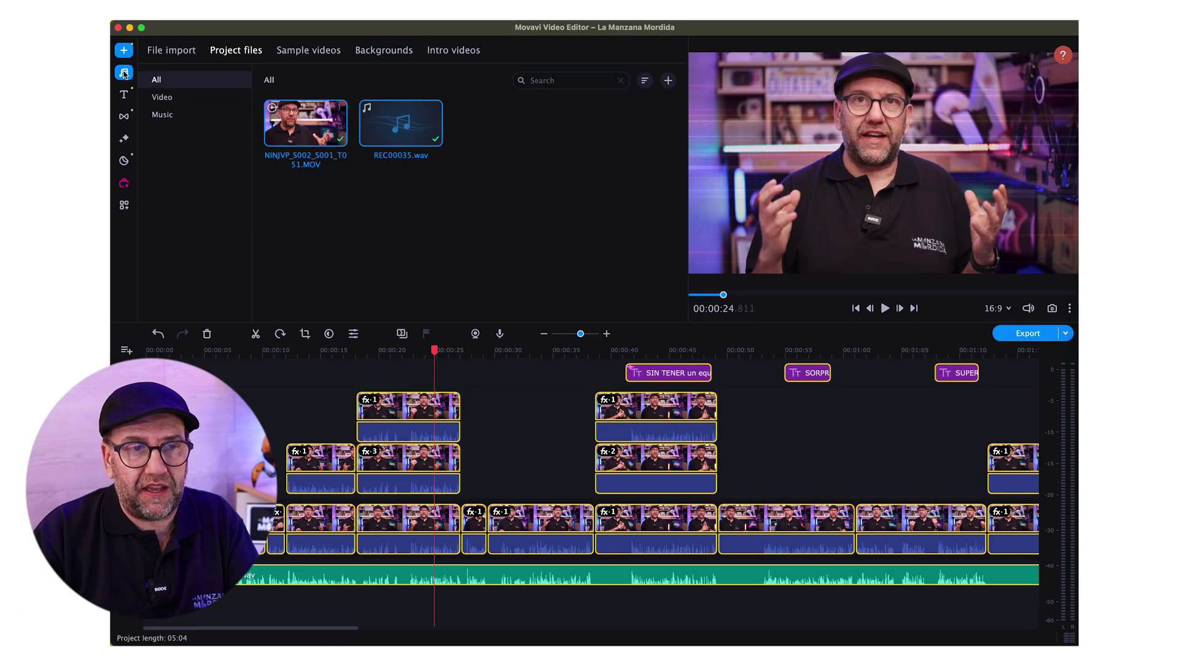
click(124, 73)
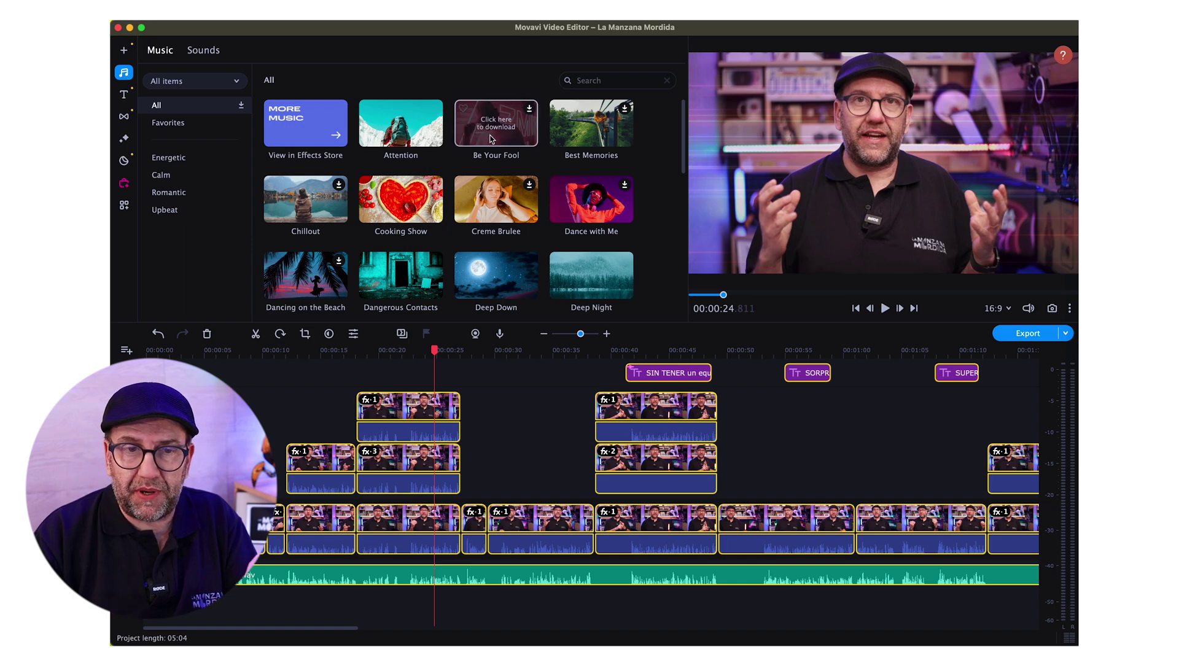
click(503, 118)
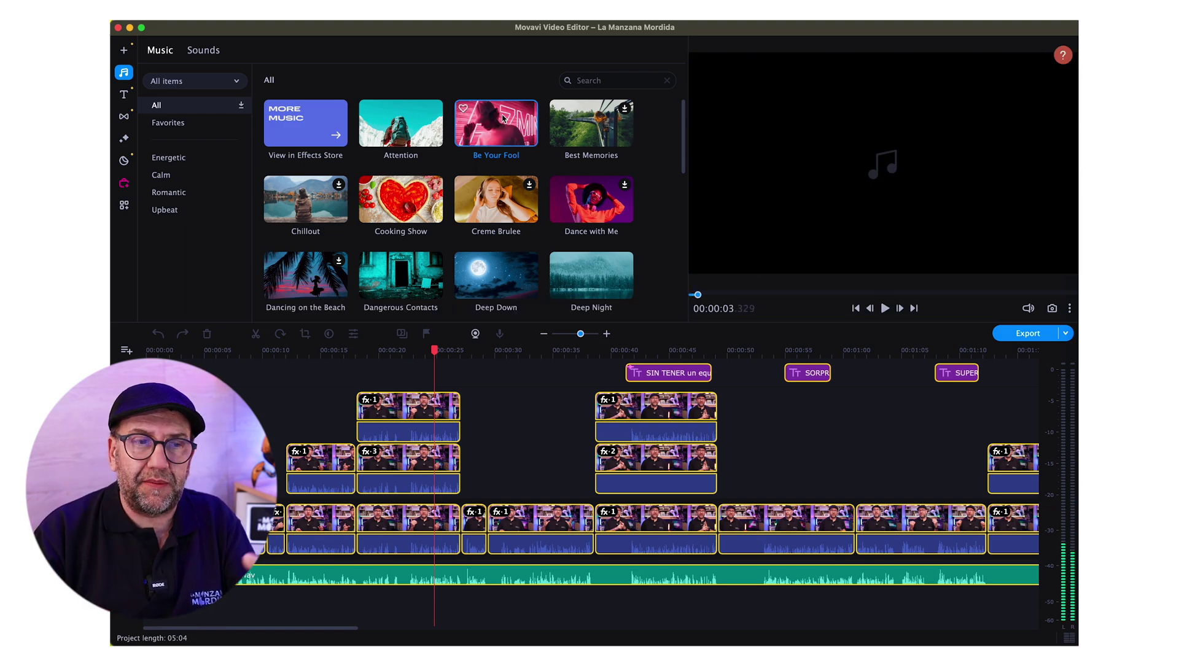
click(203, 51)
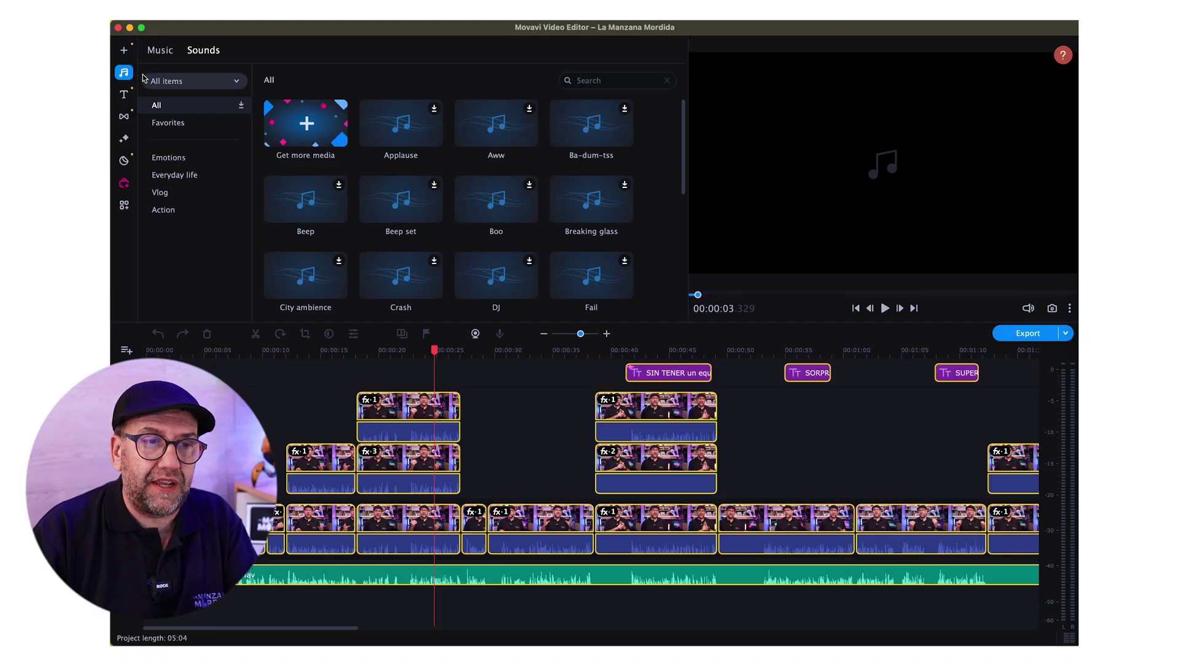
- Return to the project files and view the options for adding or recording media
click(124, 53)
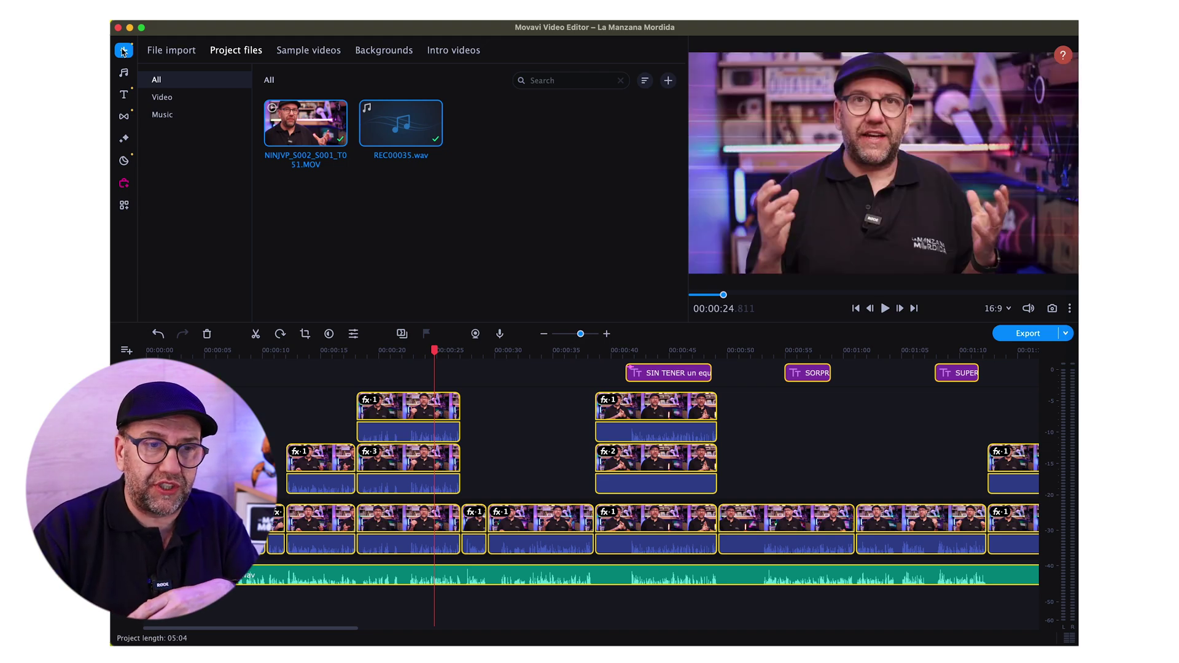
click(669, 80)
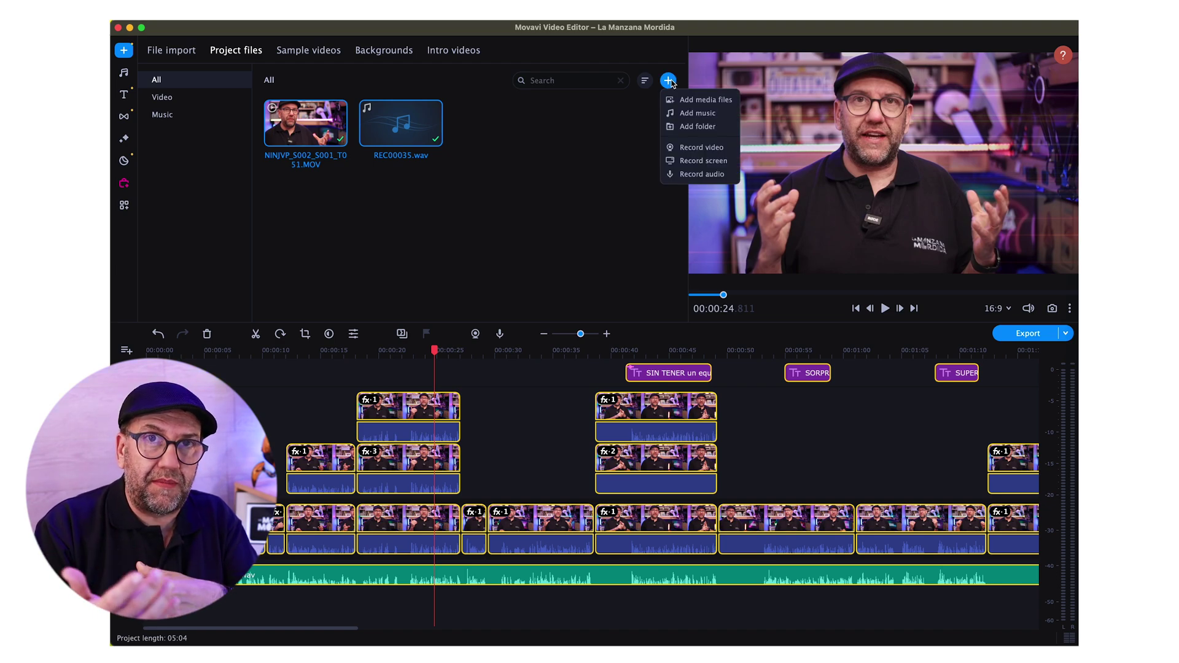
- Look through the title presets, preview the Fly in title, and view the Clippings Pack titles
click(124, 94)
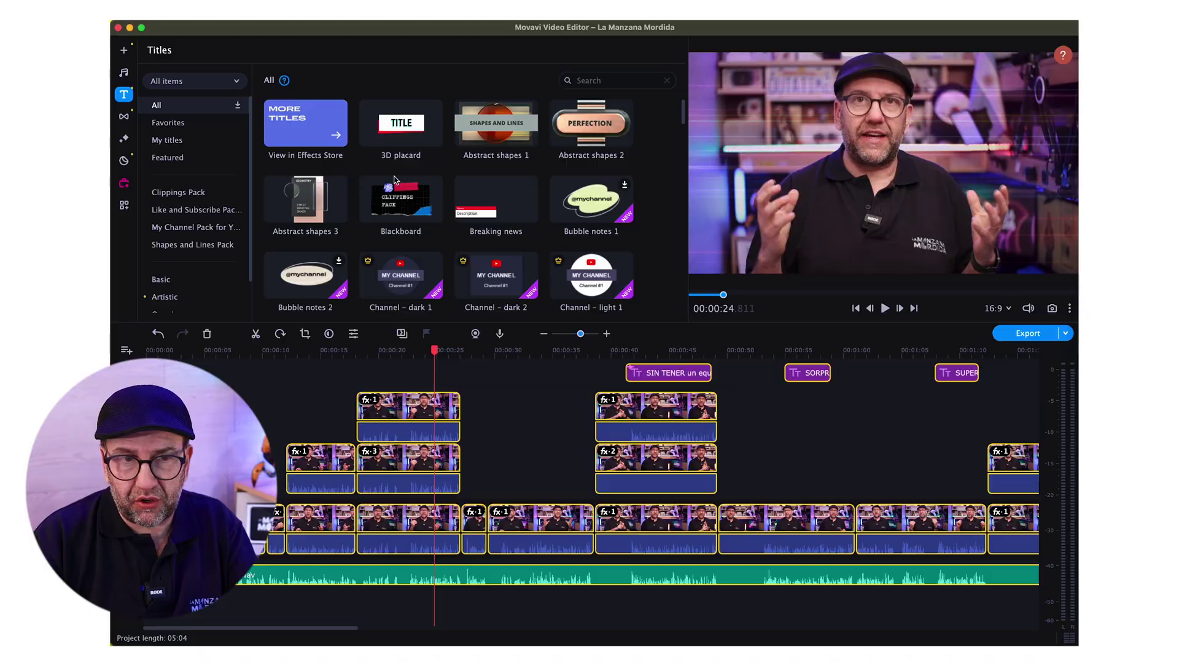
scroll(430, 196, down, 3)
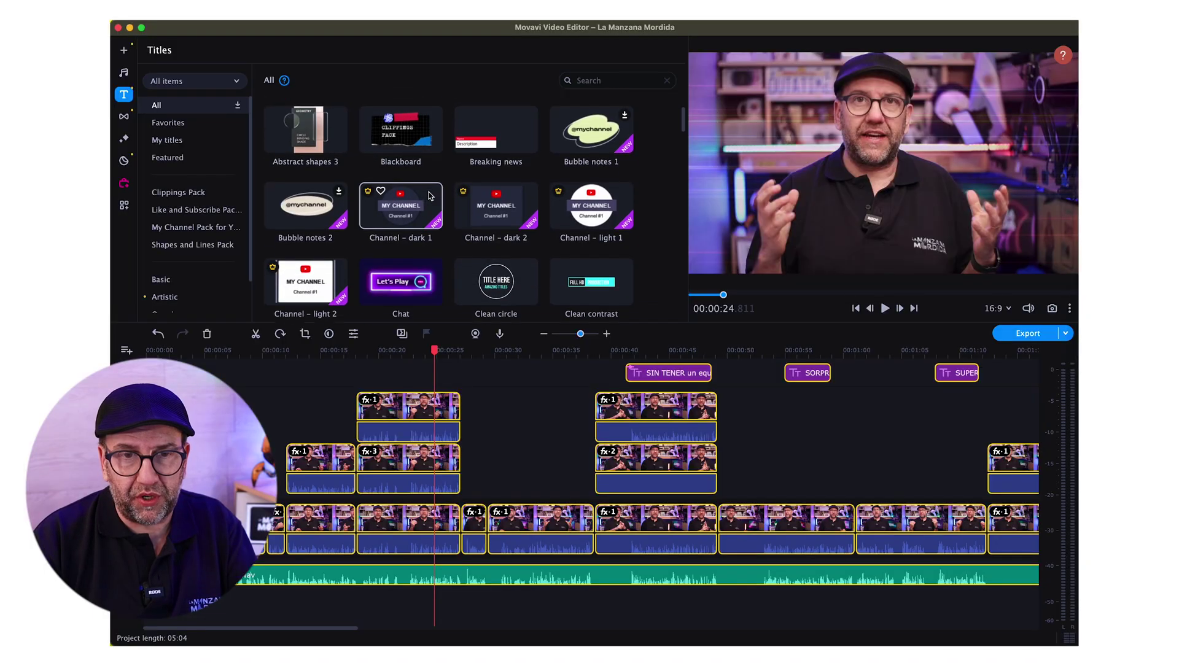
scroll(430, 195, down, 5)
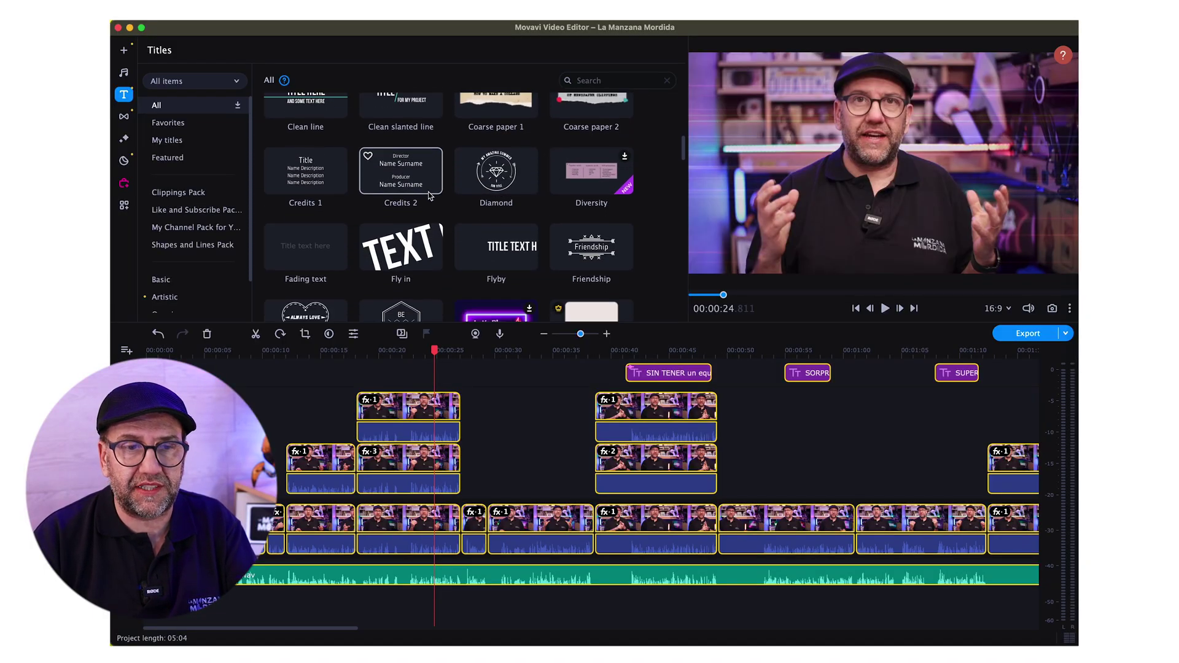
scroll(429, 195, down, 3)
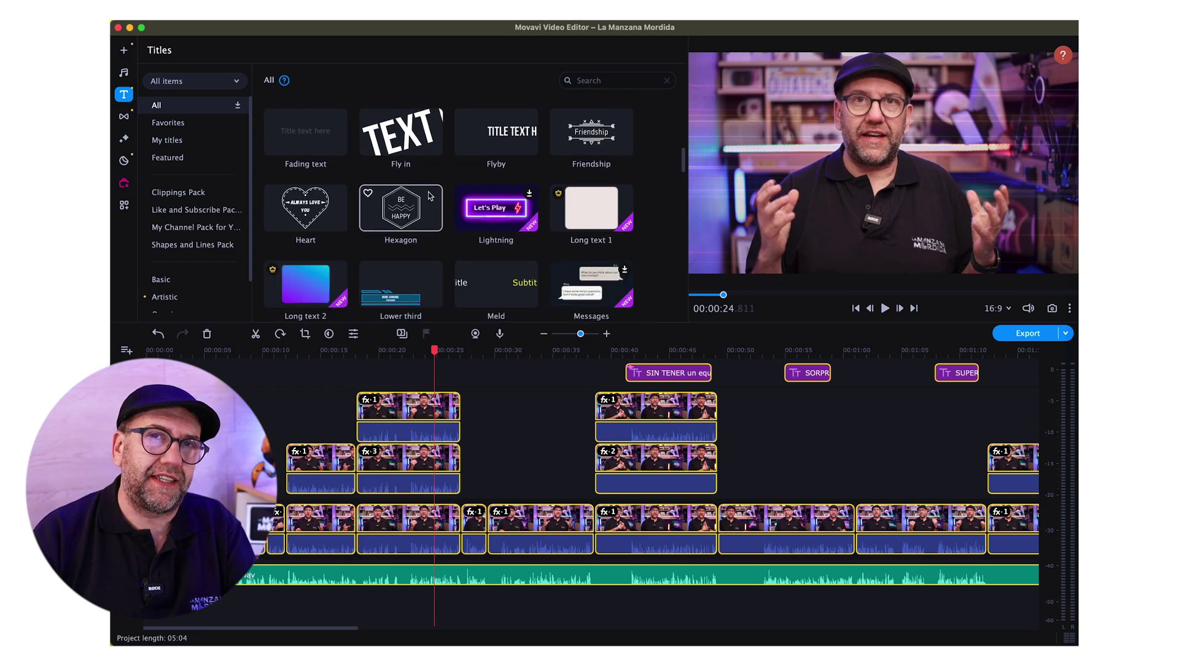
click(514, 213)
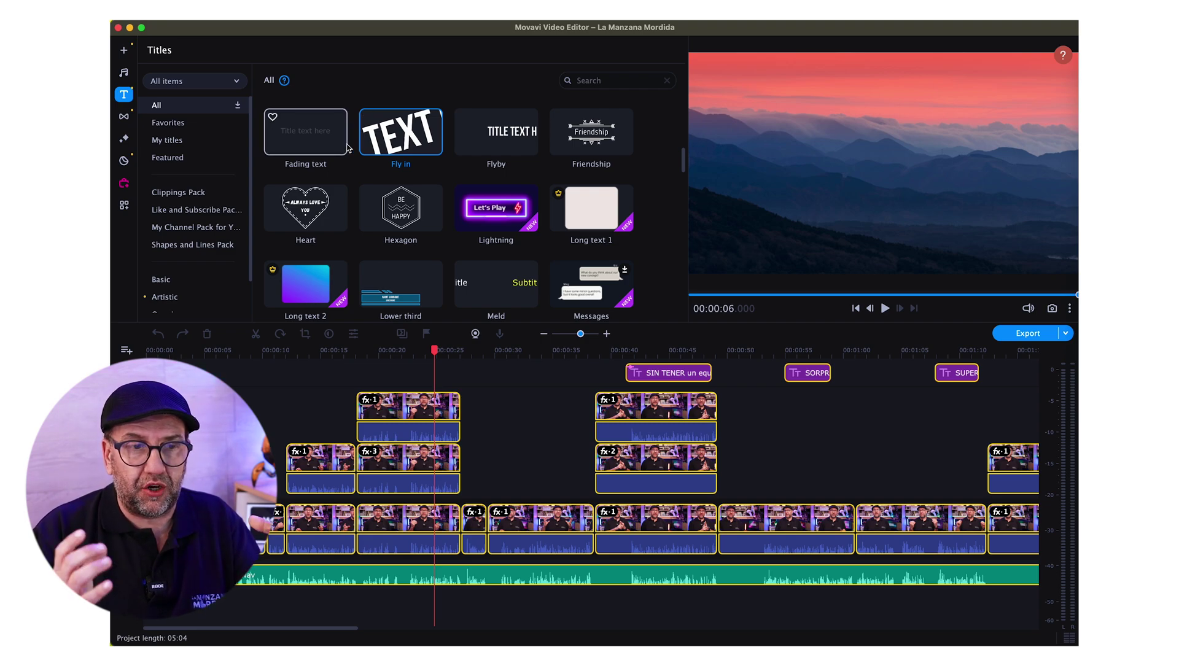
click(170, 195)
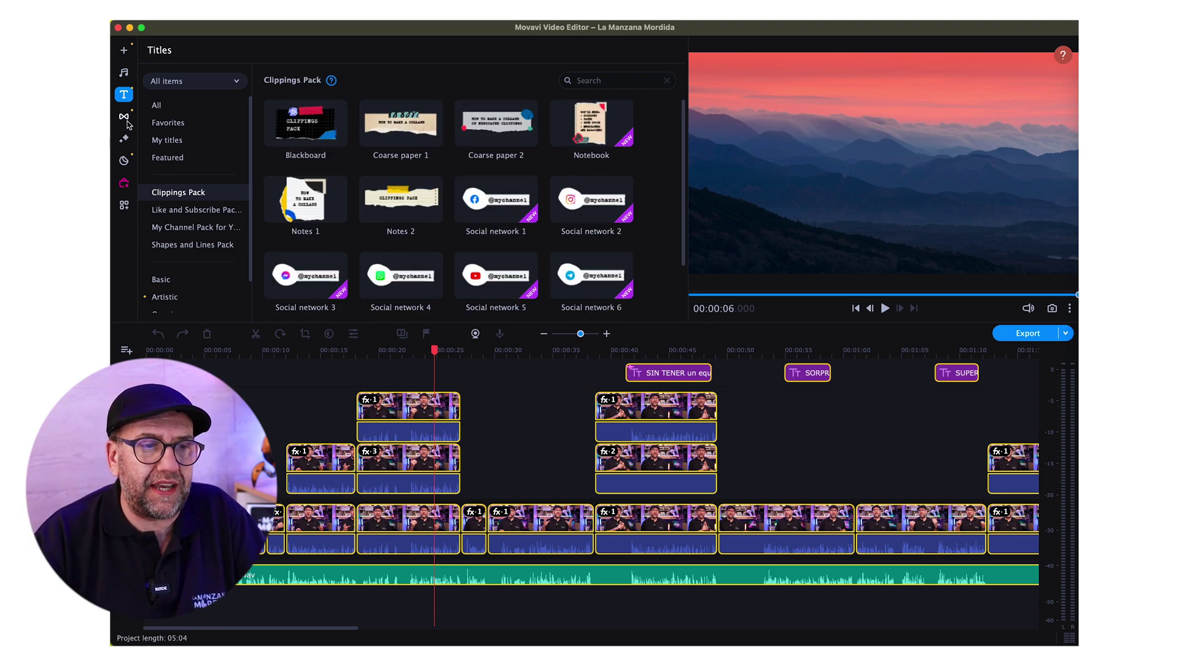
- Add the Graffiti mix frame from the Graffiti Pack to the upper video track at about 49 seconds and play it back
click(125, 188)
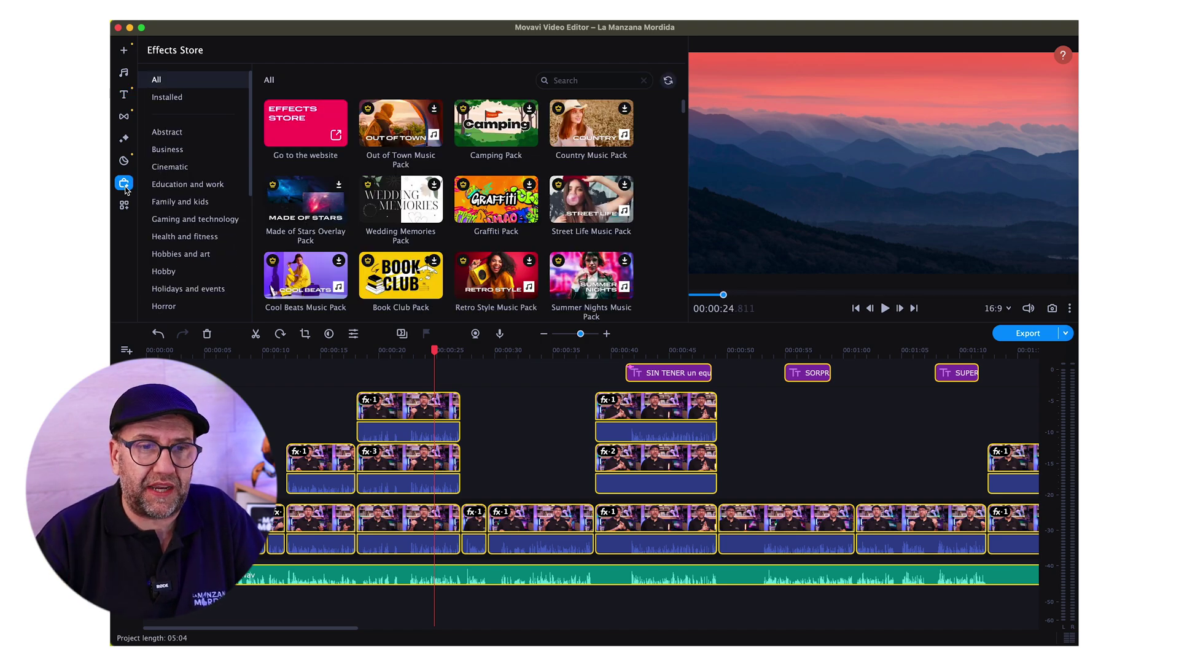
click(494, 206)
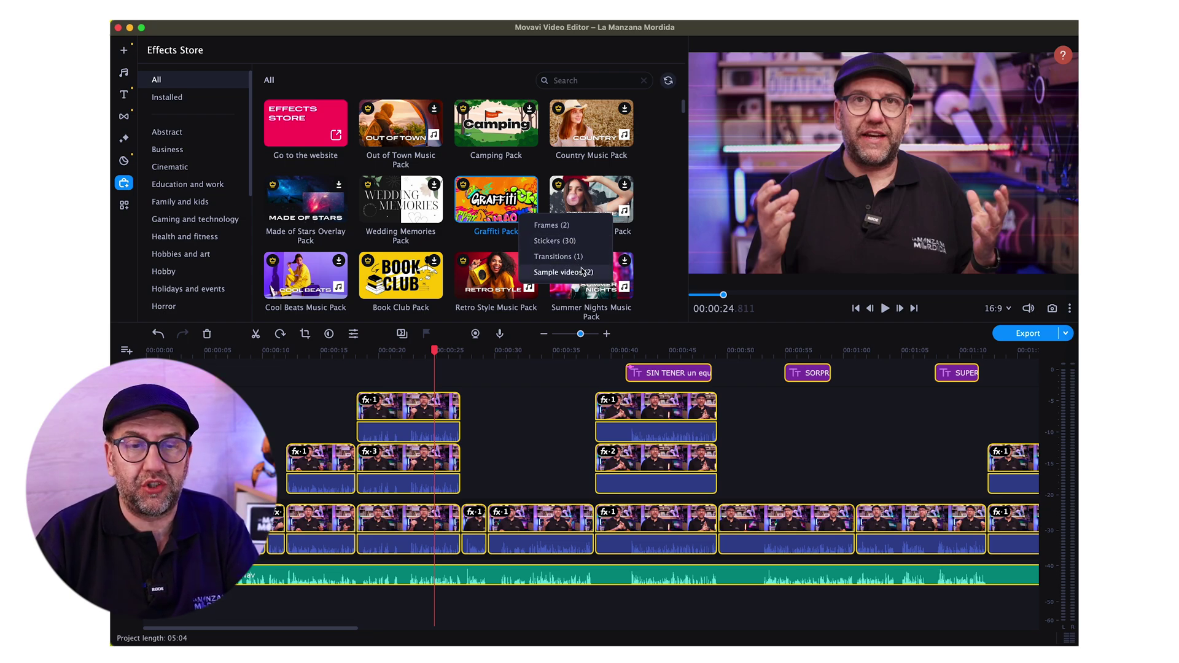
click(569, 227)
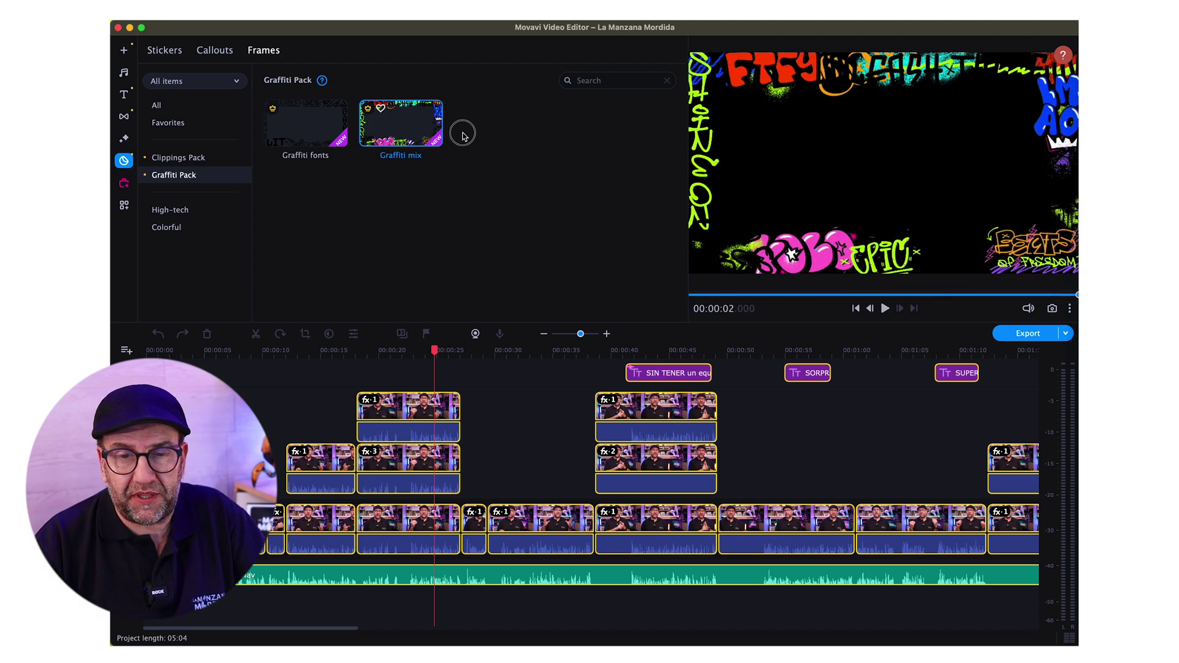
drag(424, 132, 791, 406)
key(space)
key(space)
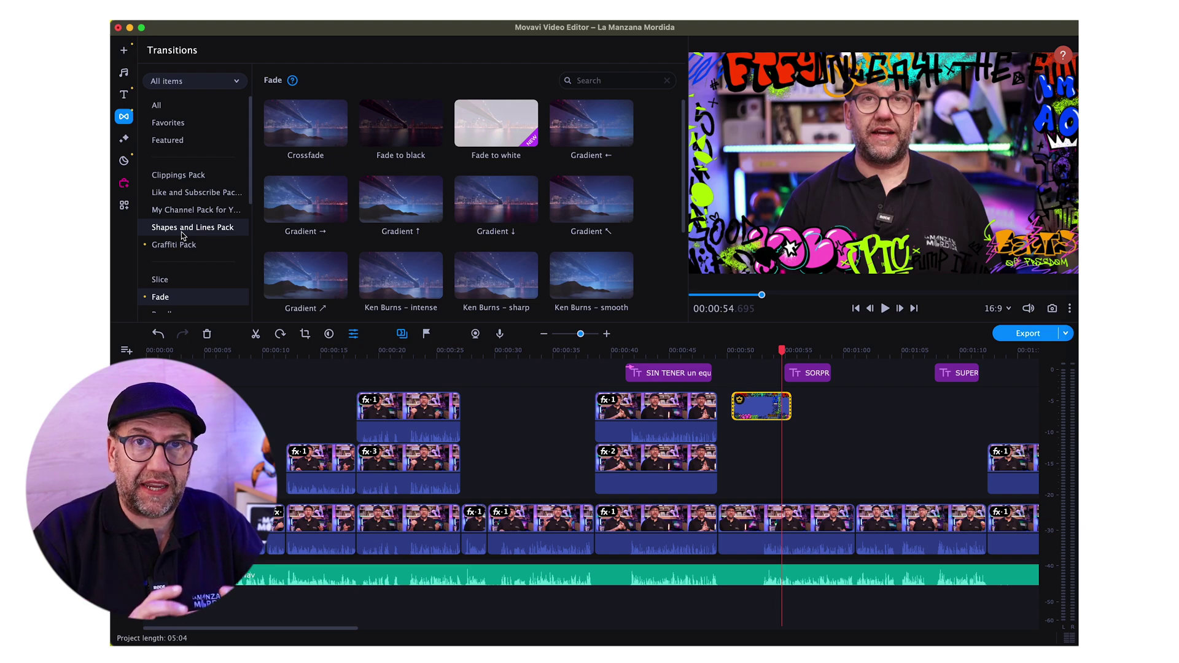
- Preview the Dark whoosh → transition of My Channel Pack for YouTube and Rings of Saturn of the Shapes and Lines Pack
click(200, 176)
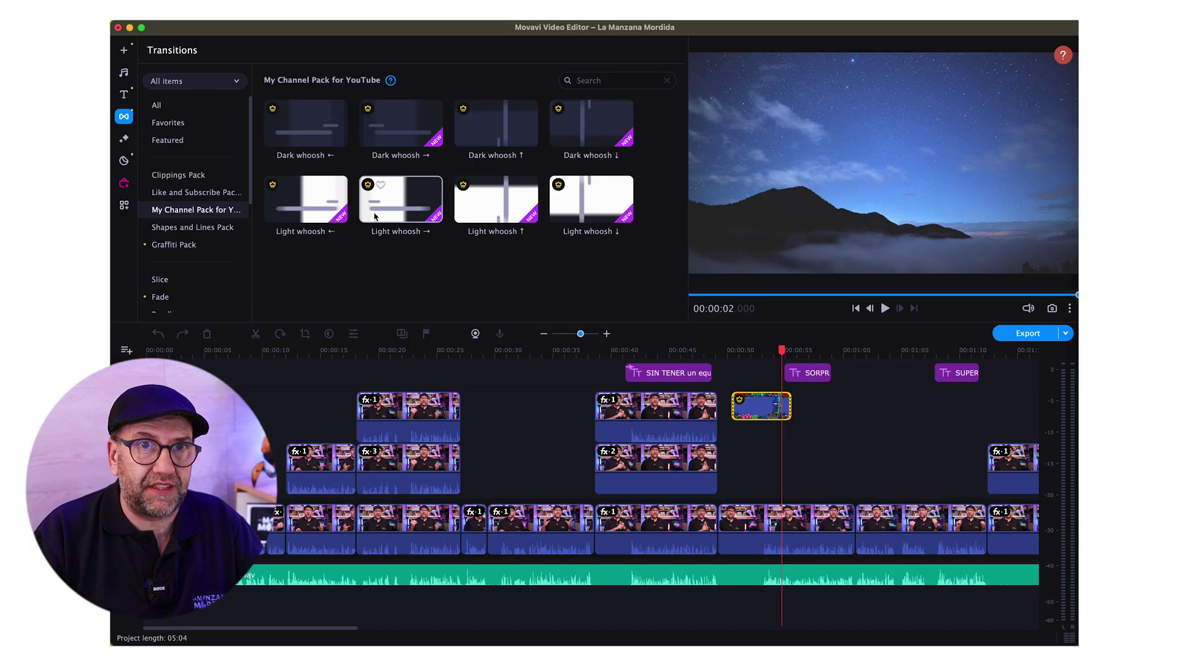
click(393, 135)
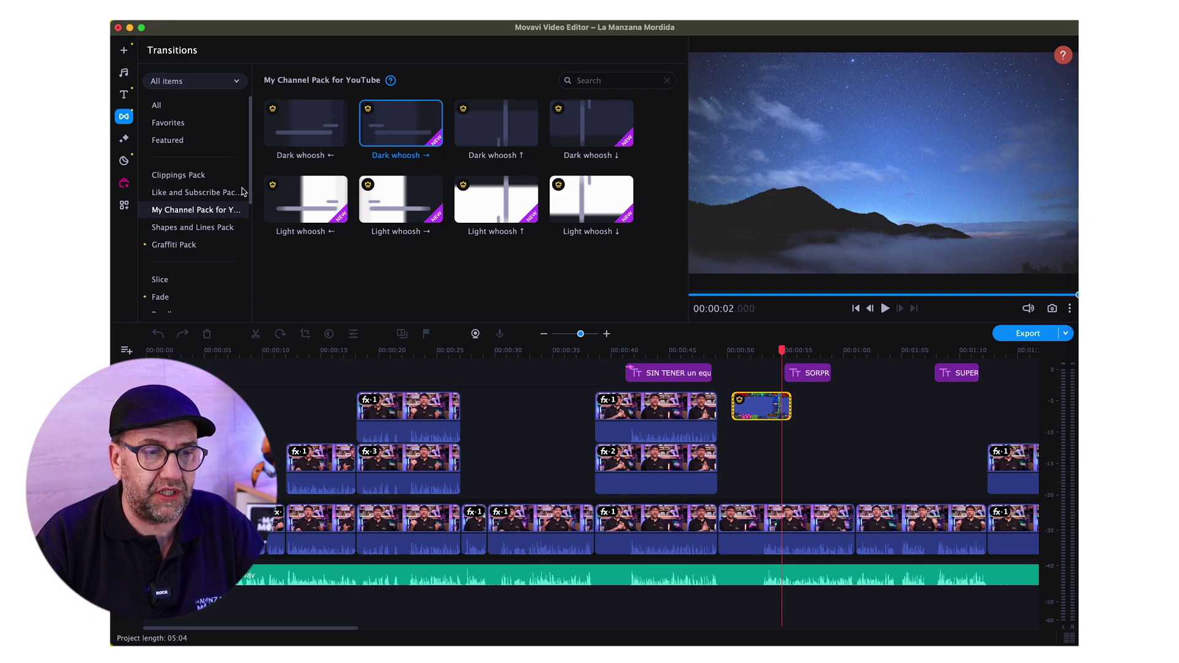
click(221, 195)
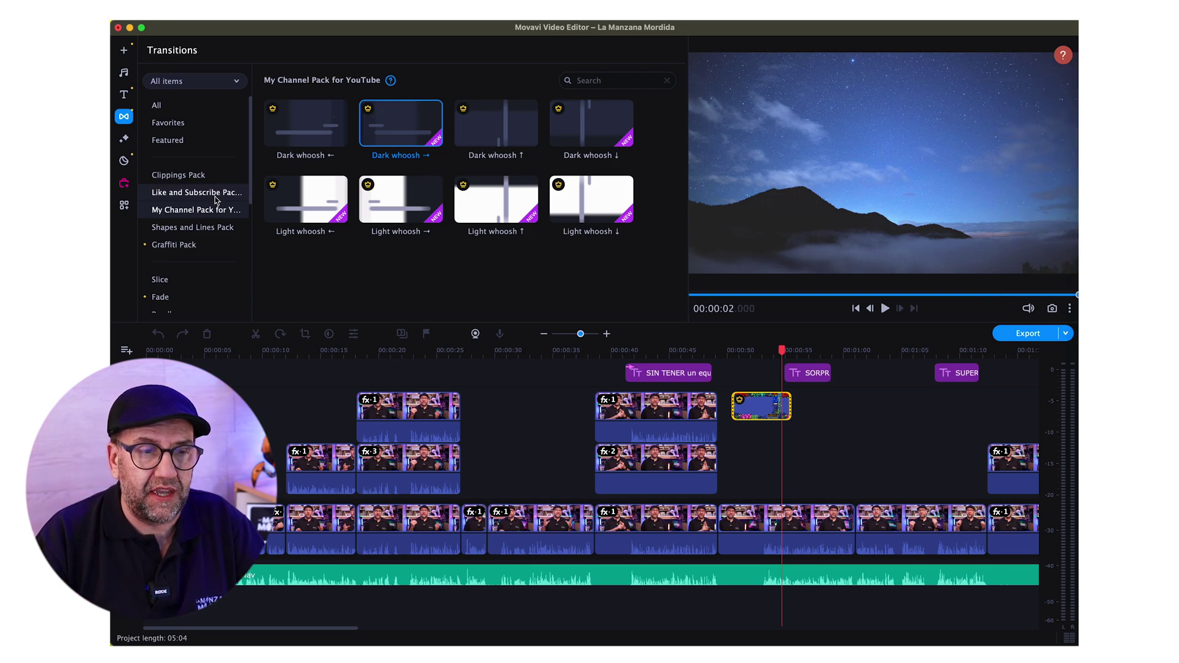
click(389, 132)
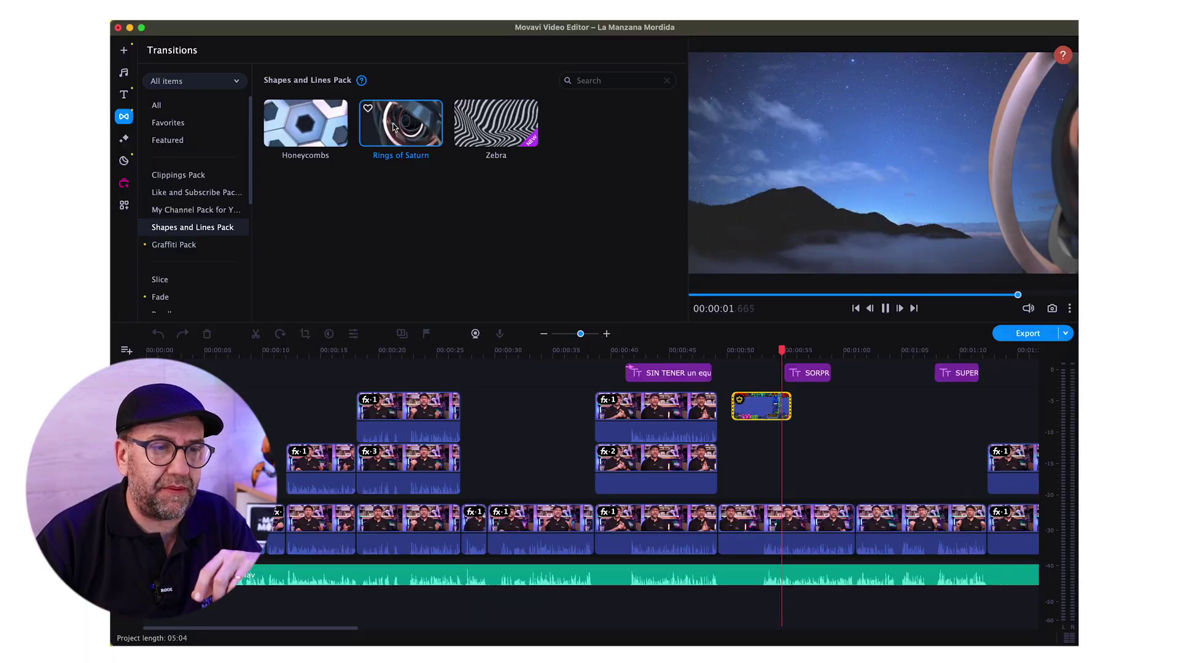
- Look through the complete list of packs offered in the Effects Store
click(124, 184)
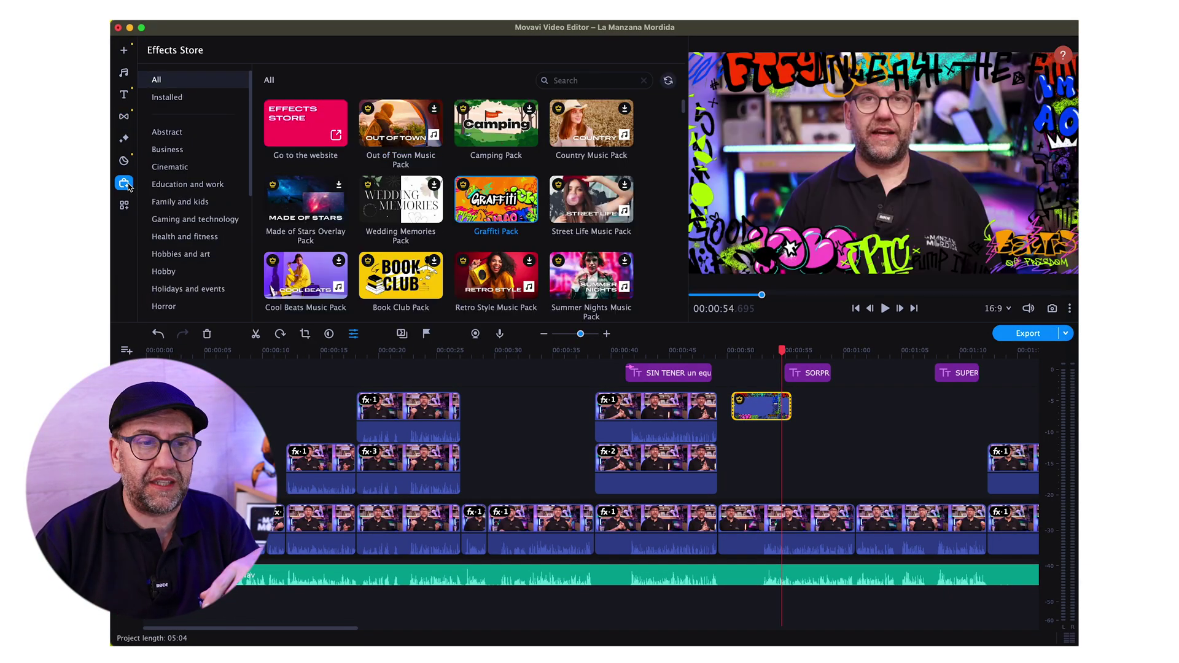
scroll(365, 150, down, 2)
scroll(367, 150, down, 15)
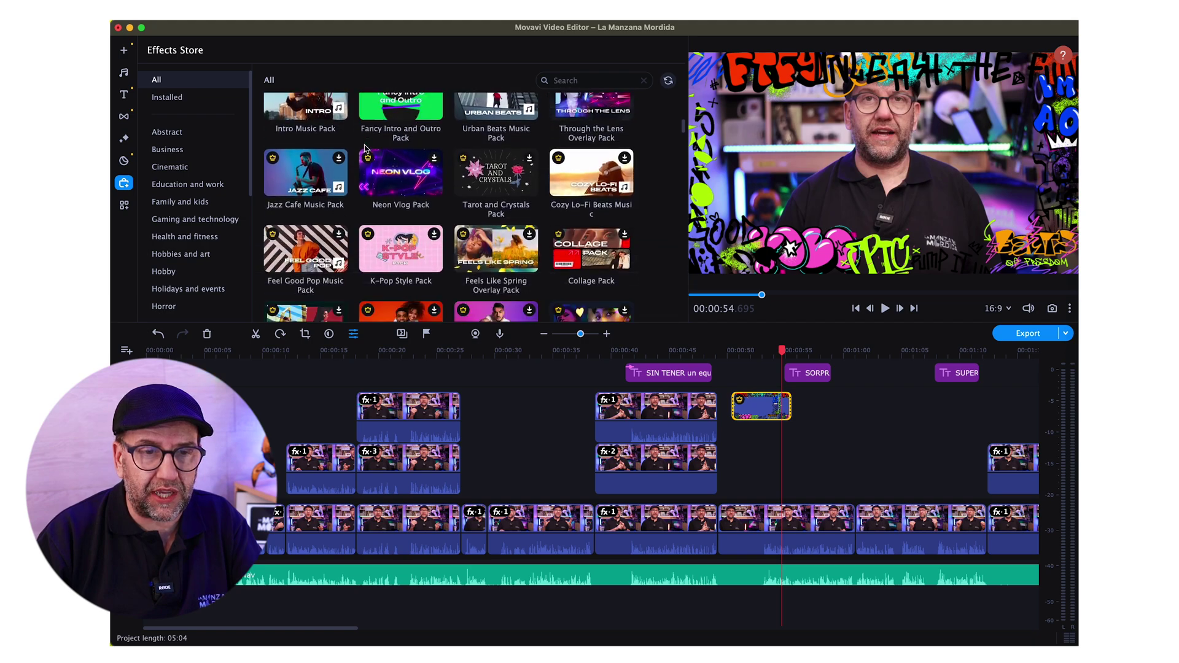
scroll(365, 149, down, 15)
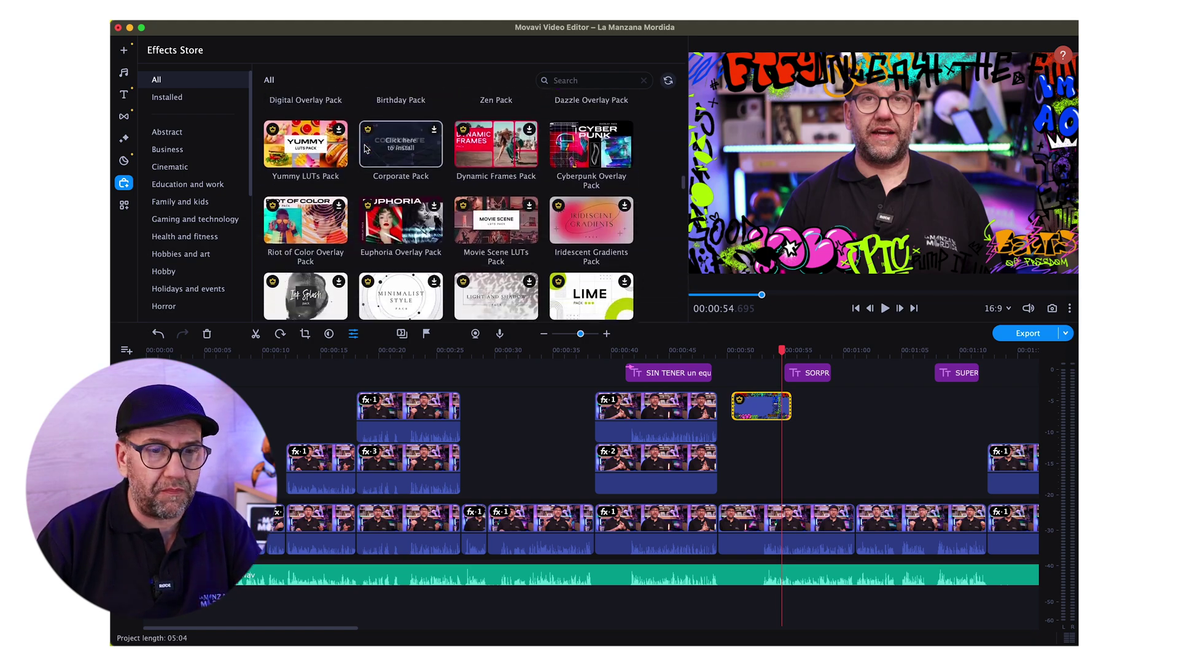
scroll(365, 149, down, 15)
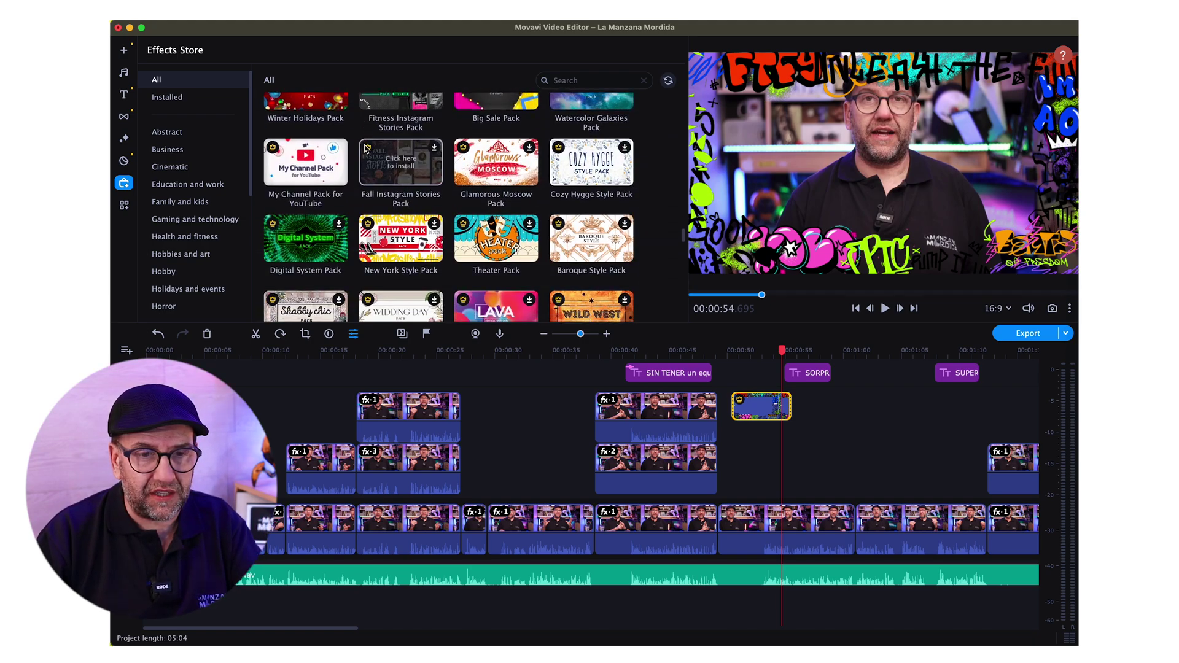
scroll(365, 149, down, 12)
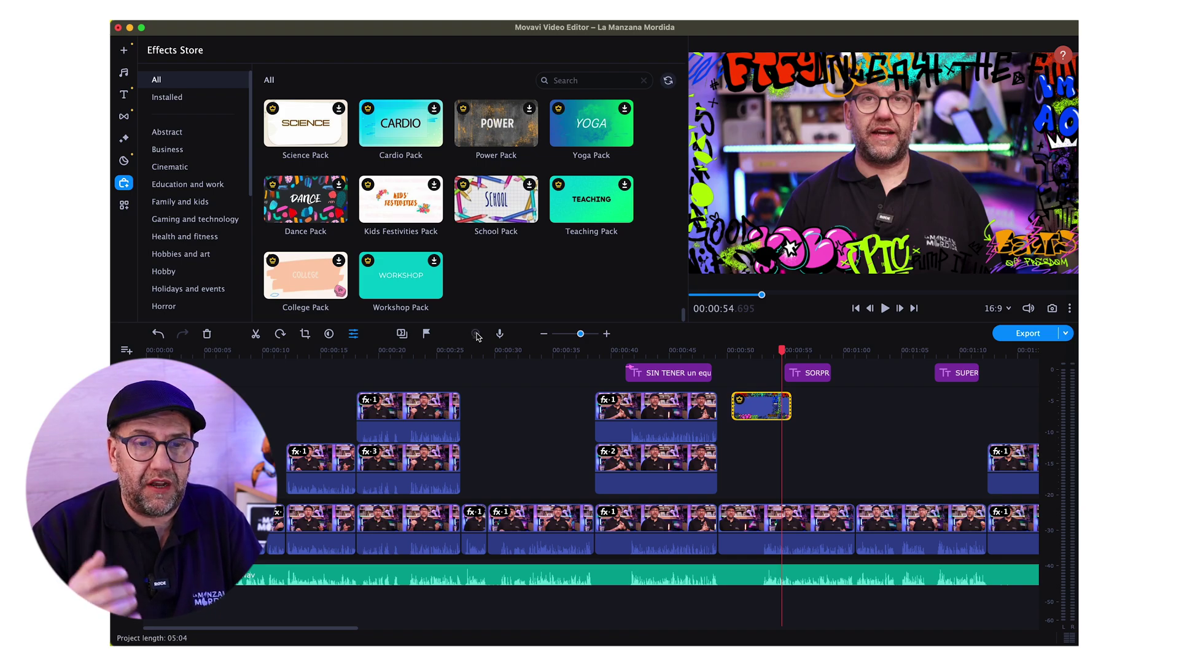
- Compare the Effects Store packs by category, including Family and kids, Gaming and technology, Health and fitness, Business and Cinematic
key(super+m)
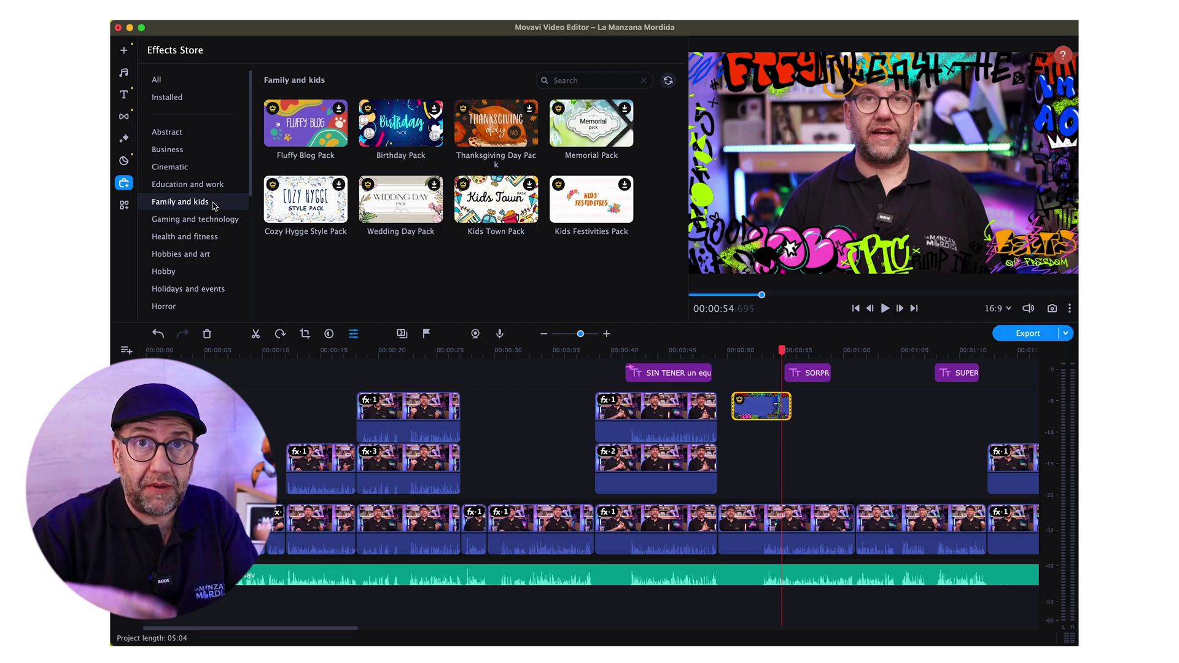
click(211, 220)
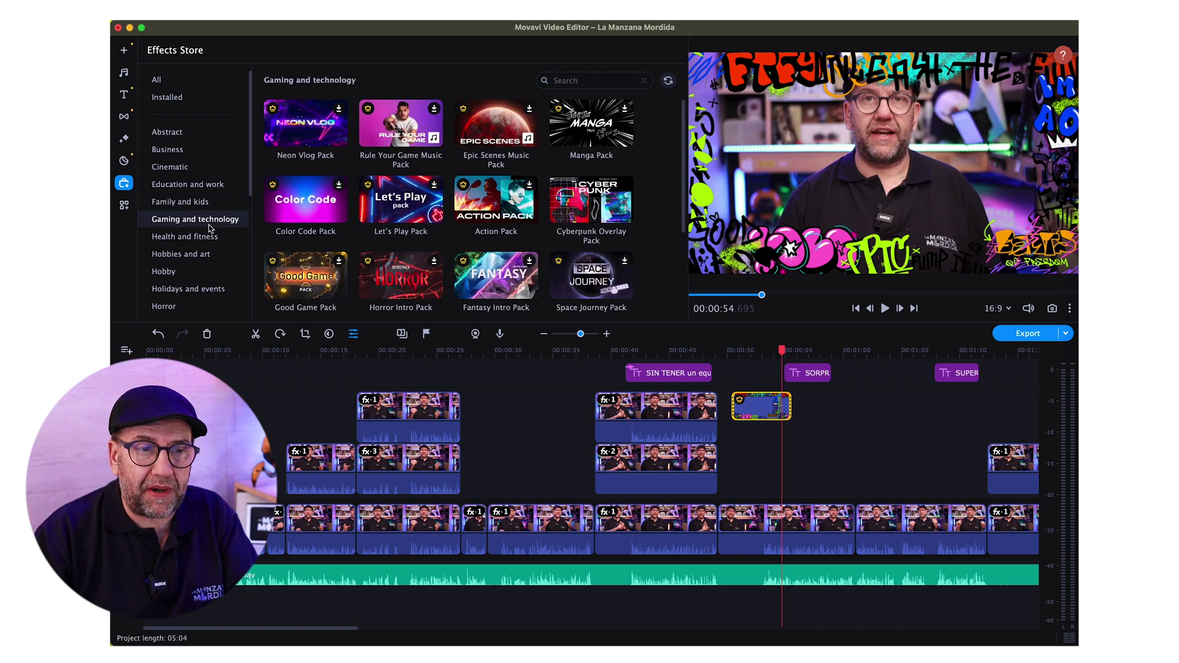
click(207, 238)
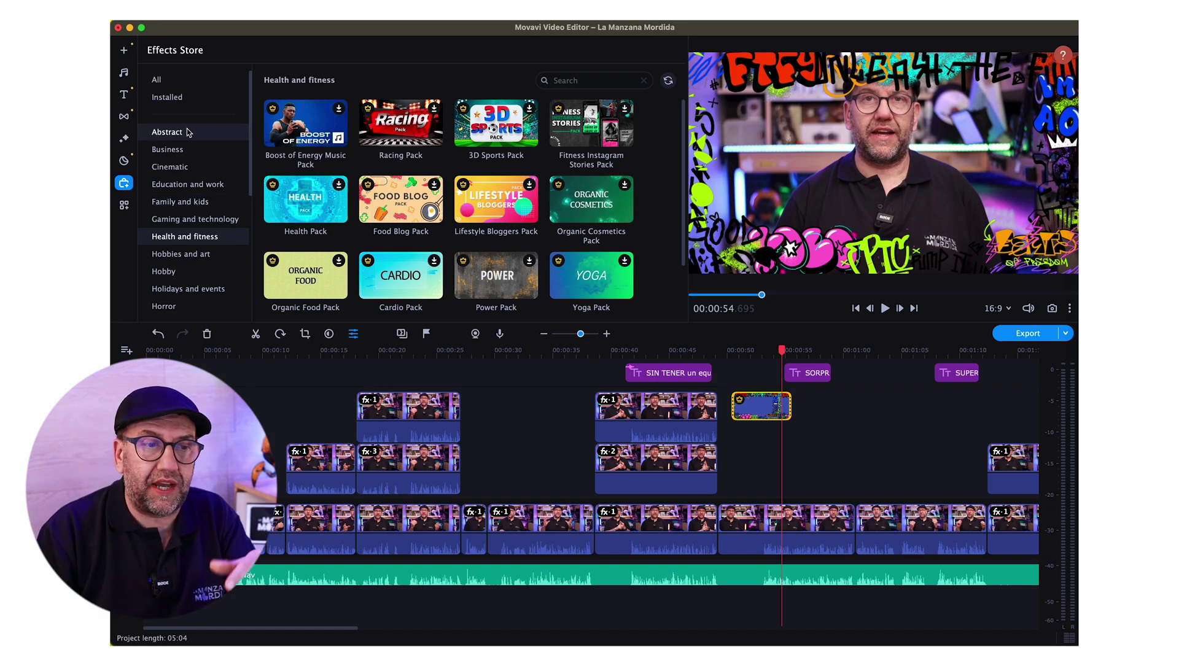
click(189, 149)
click(194, 166)
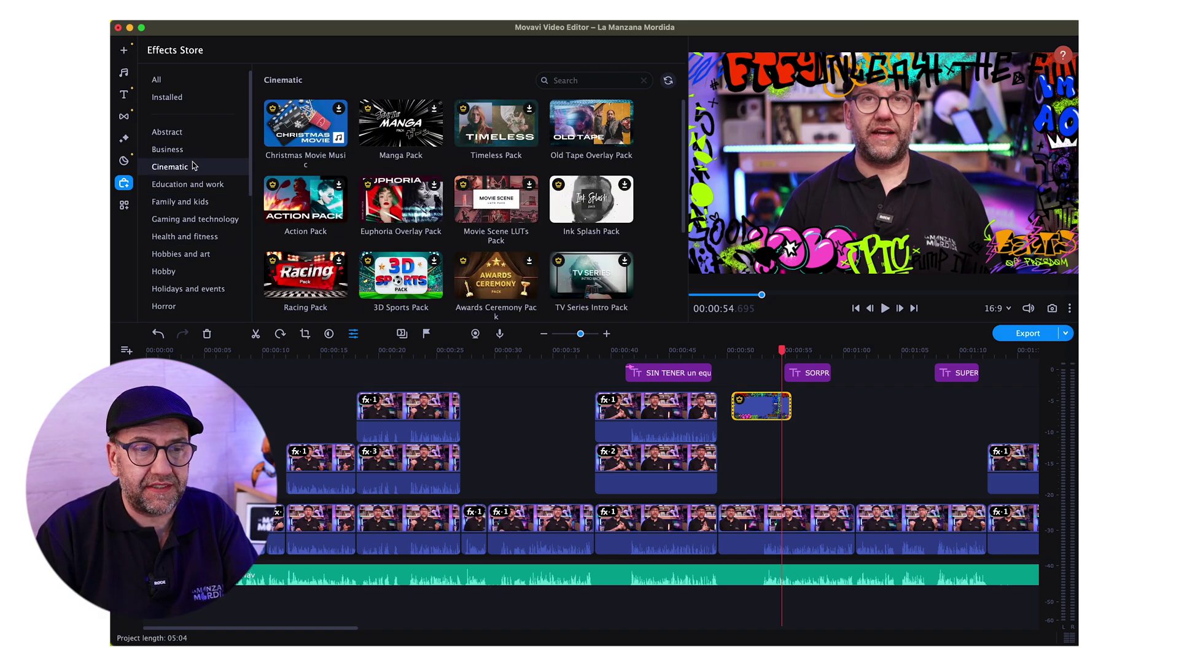
click(197, 239)
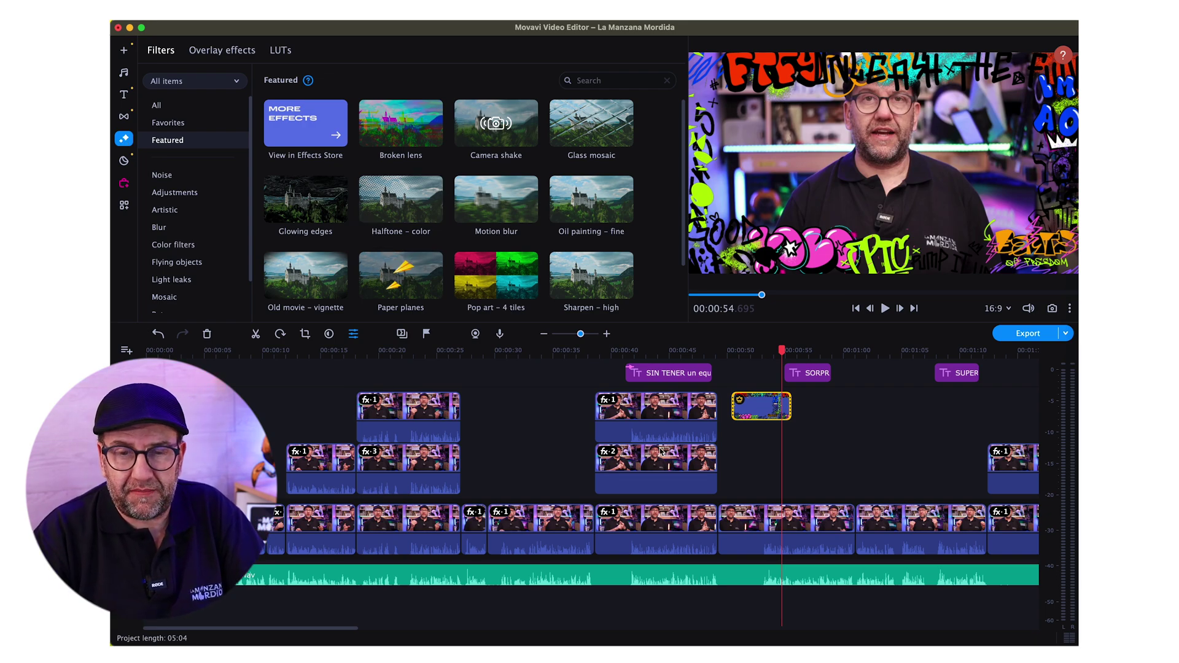
- Apply the Halftone - color and Oil painting - fine filters to the main track's clip at about 03:40
scroll(661, 450, right, 10)
scroll(638, 394, right, 20)
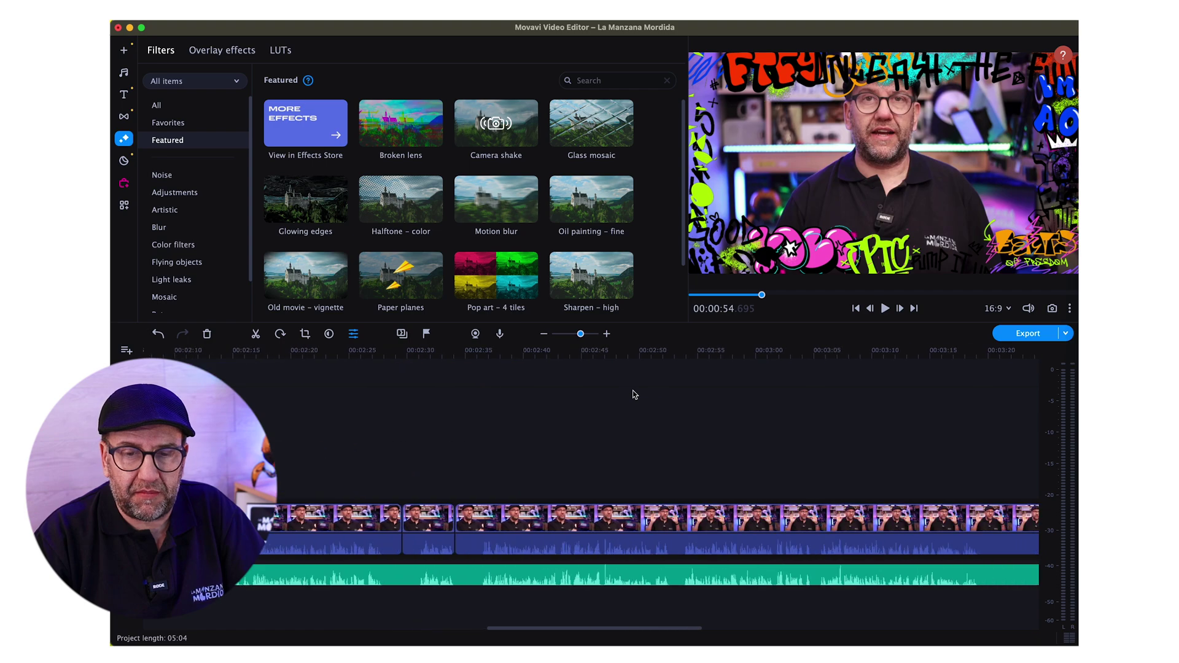
drag(720, 342, 706, 351)
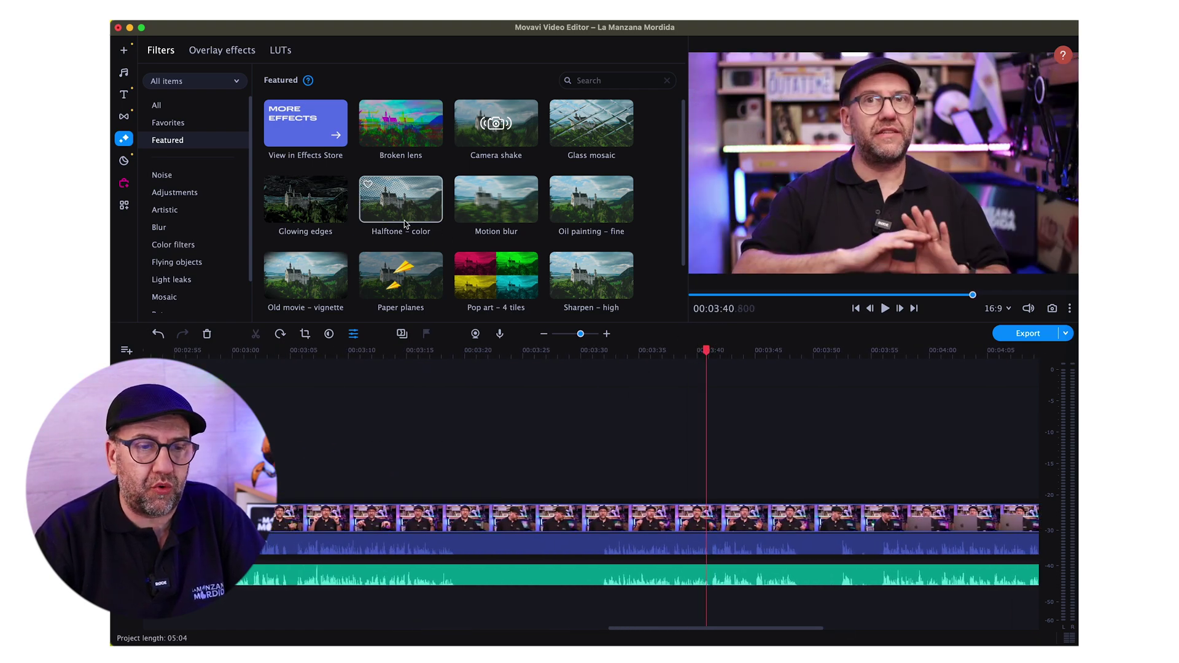
drag(387, 211, 681, 522)
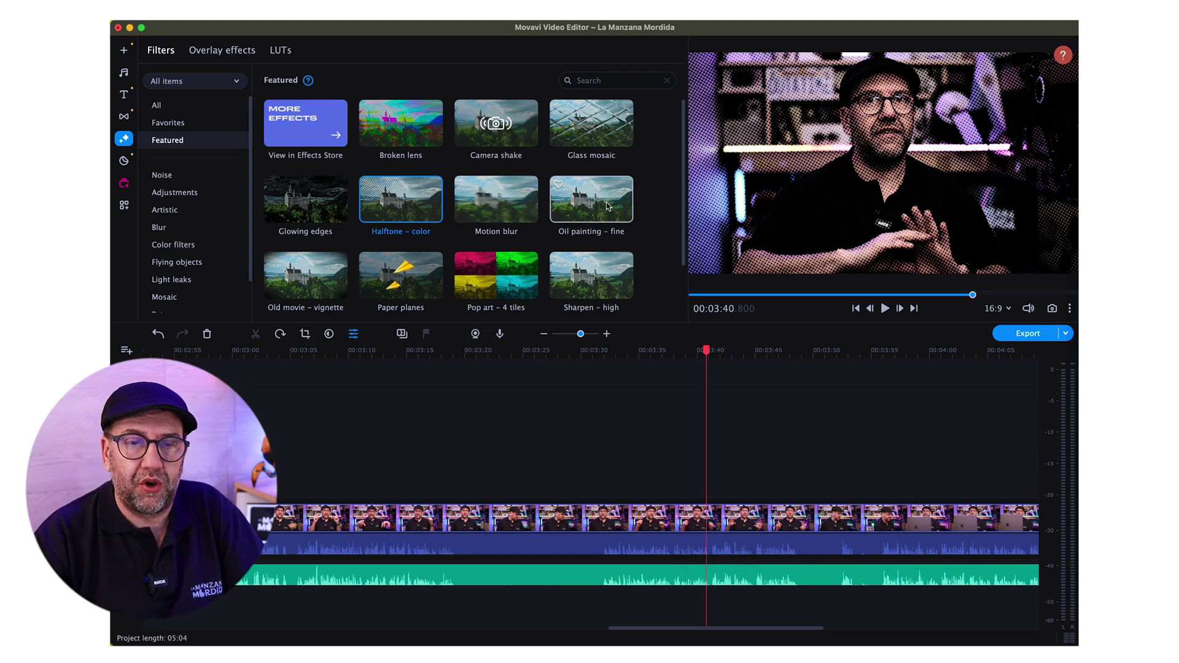
mouse_move(595, 202)
mouse_down()
mouse_move(673, 491)
mouse_move(670, 528)
mouse_move(640, 524)
mouse_up()
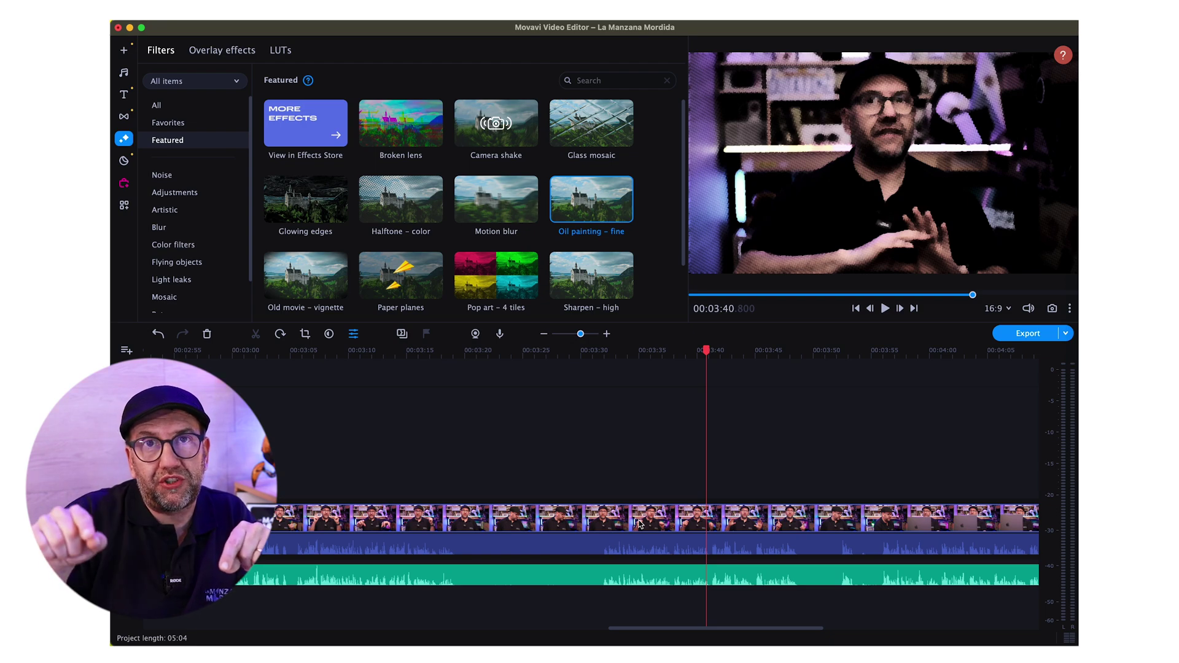
- Lower the main clip's Halftone - color filter to 41%, and remove both this filter and Oil painting - fine from the clip
click(354, 334)
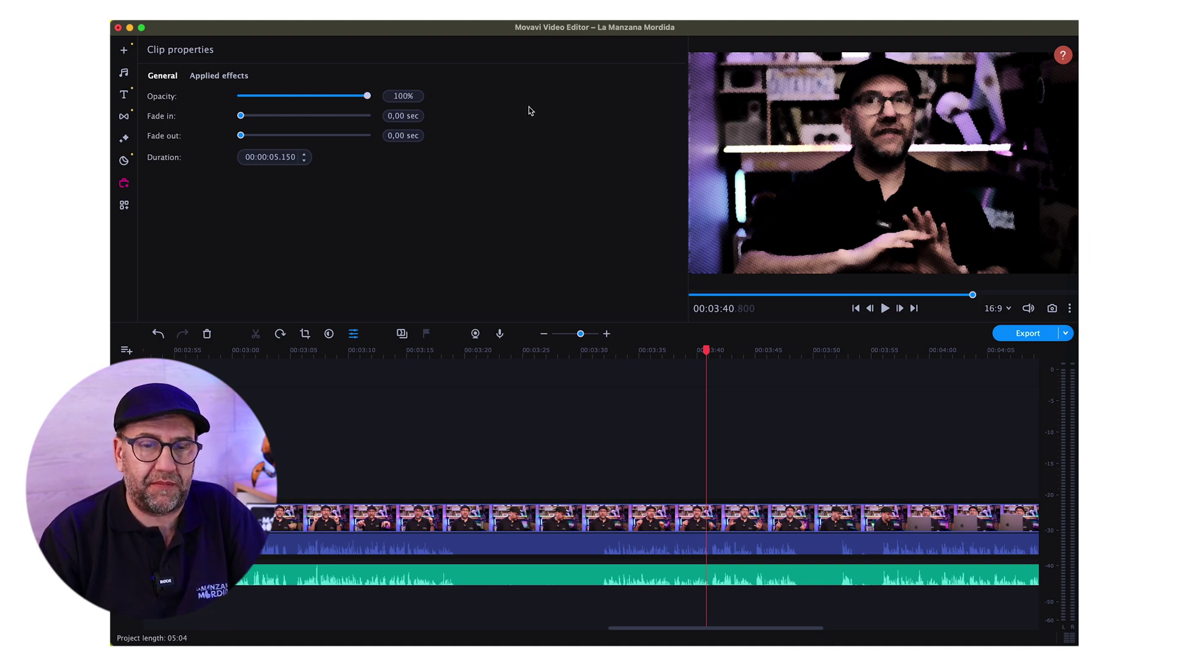
click(643, 524)
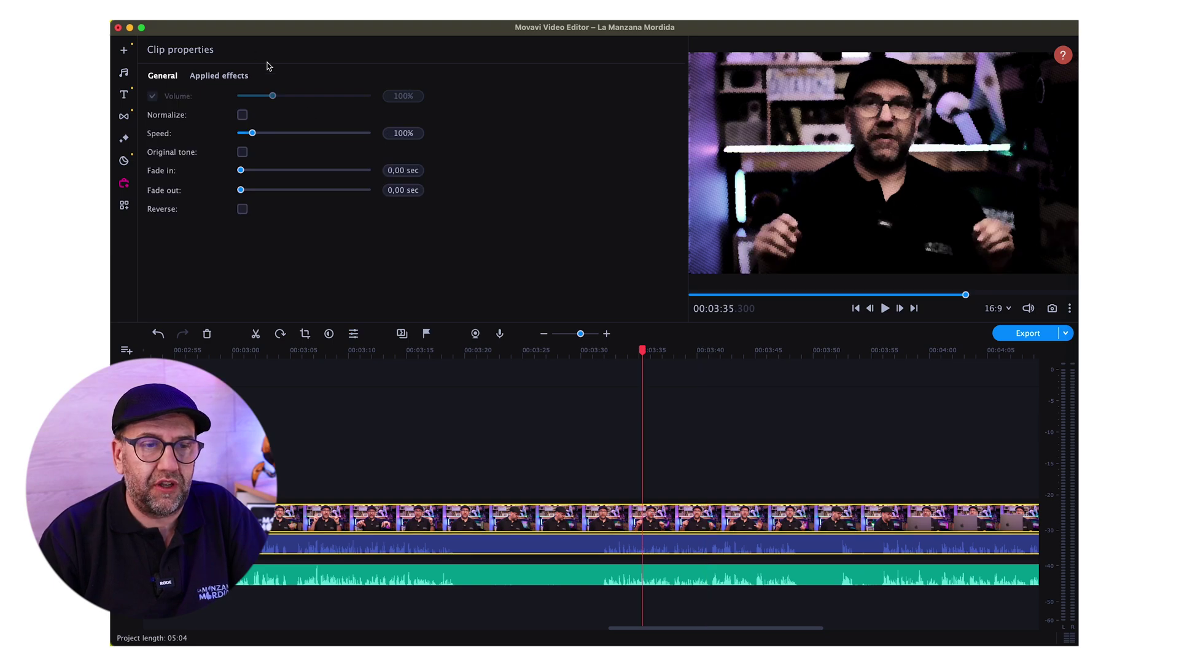
click(240, 78)
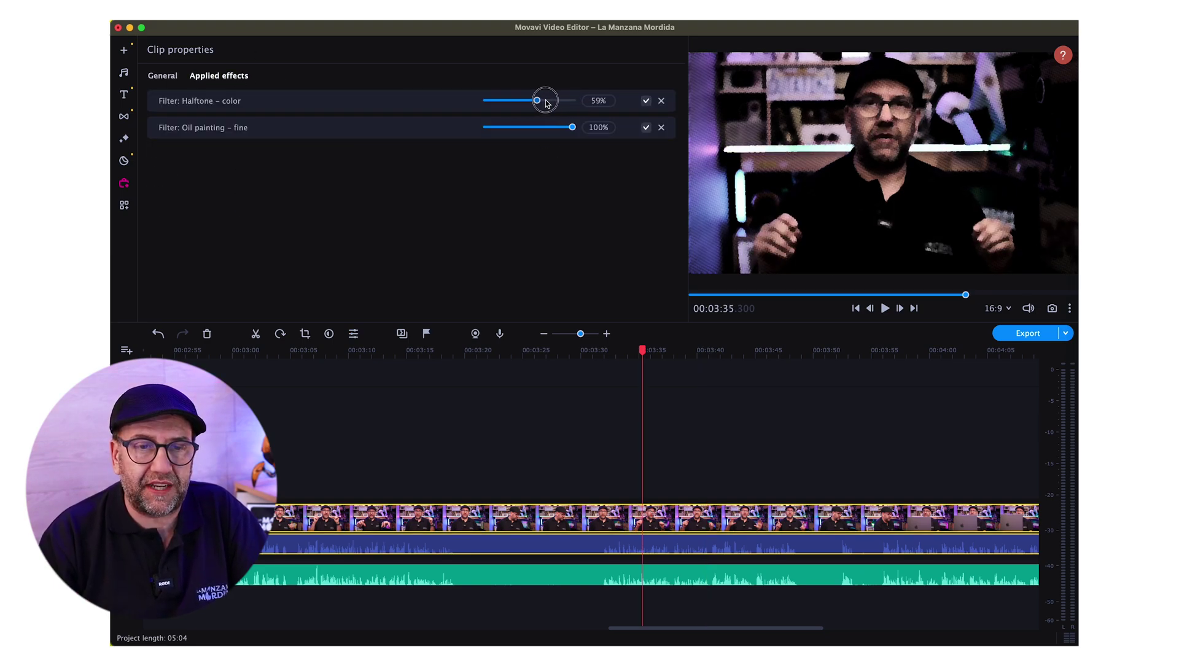
mouse_move(543, 101)
mouse_down()
mouse_move(456, 110)
mouse_move(524, 113)
mouse_up()
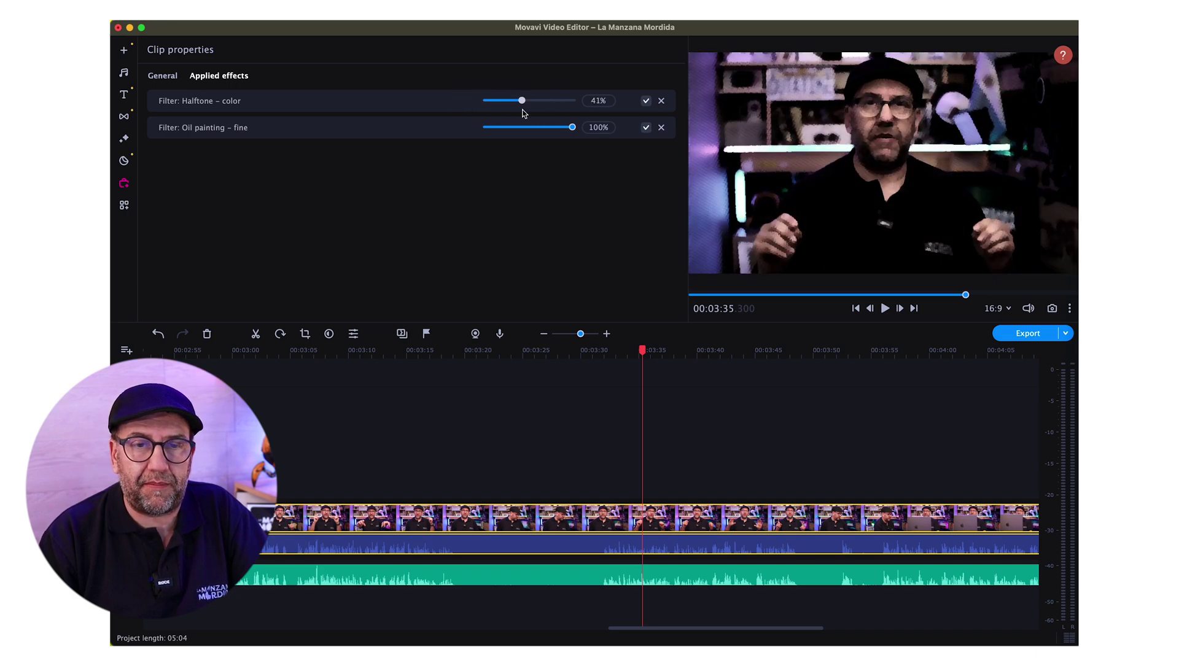
click(661, 102)
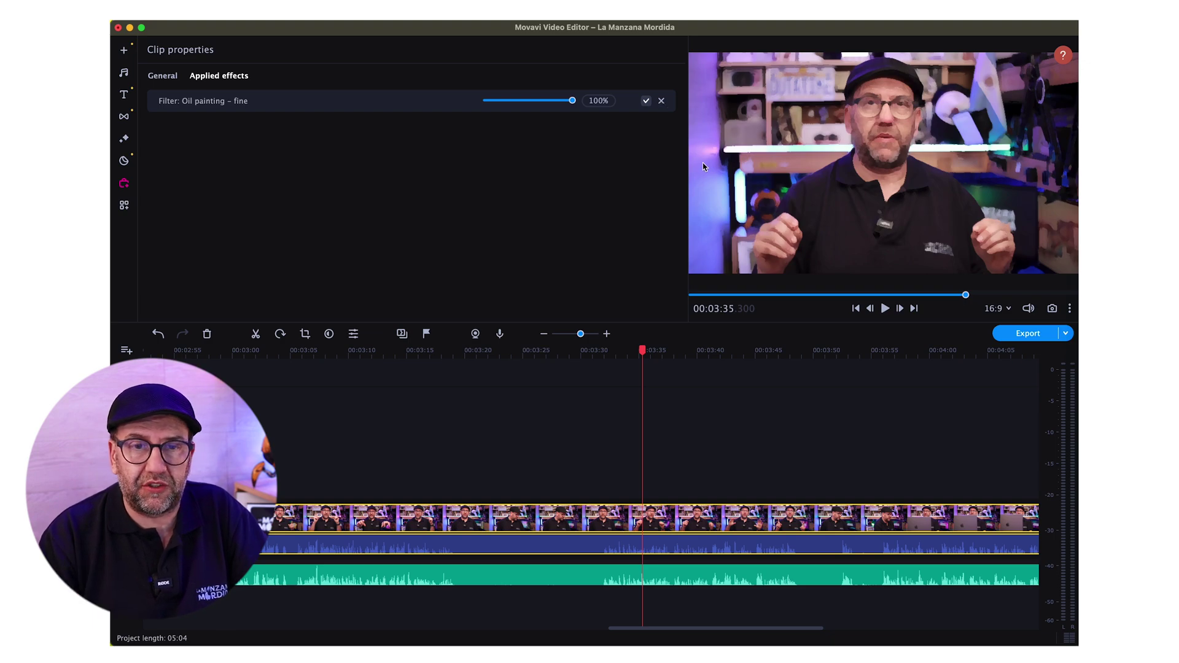
click(662, 102)
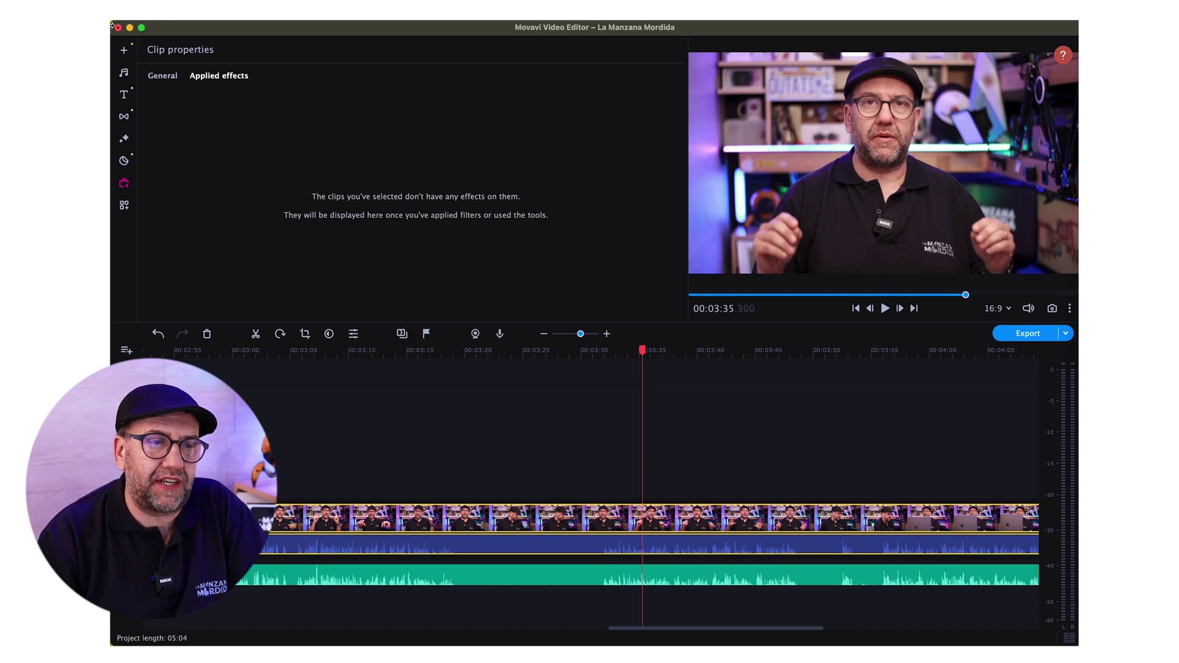
- Add the Notes 2 title from the Clippings Pack to the title track at about 03:33
click(125, 96)
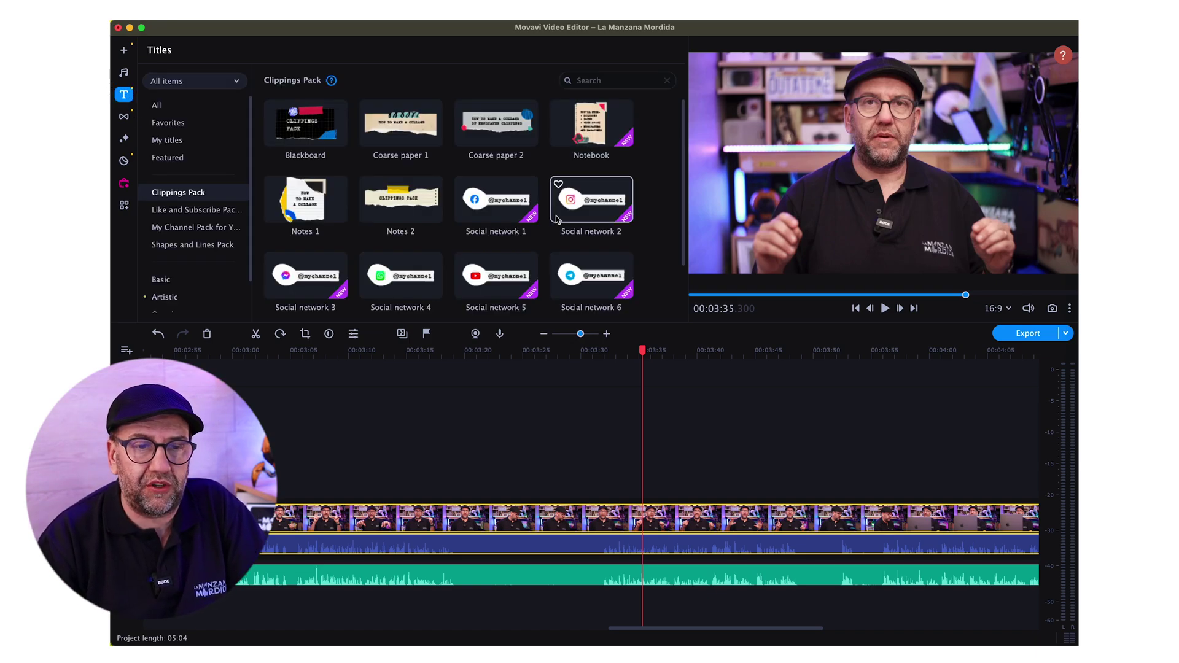
click(403, 209)
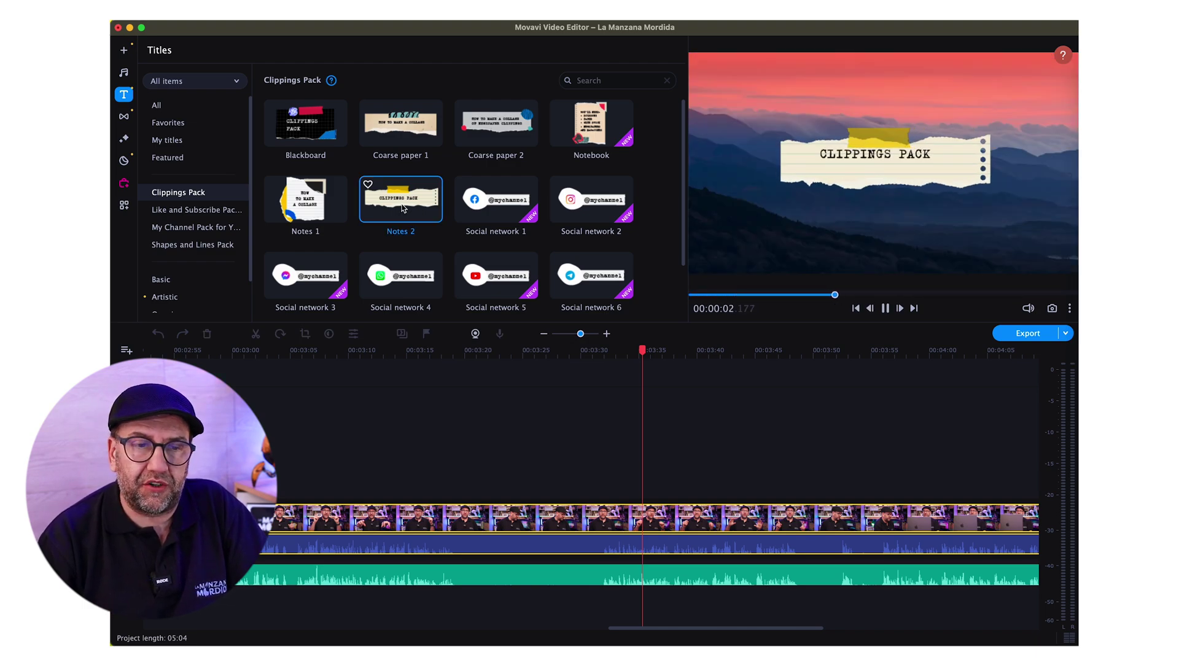
drag(403, 209, 625, 424)
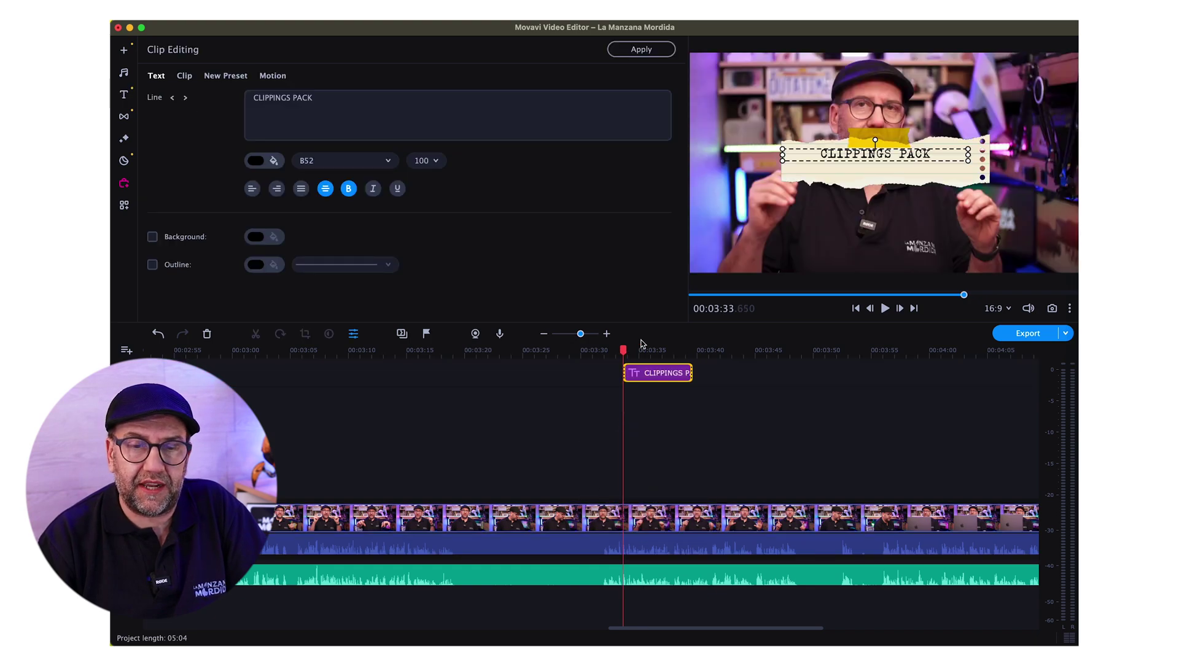
- Move the title's paper note and text to the lower left of the video frame and change the text to "La Manzana Mordia"
drag(874, 185, 800, 262)
drag(869, 155, 795, 240)
double_click(792, 239)
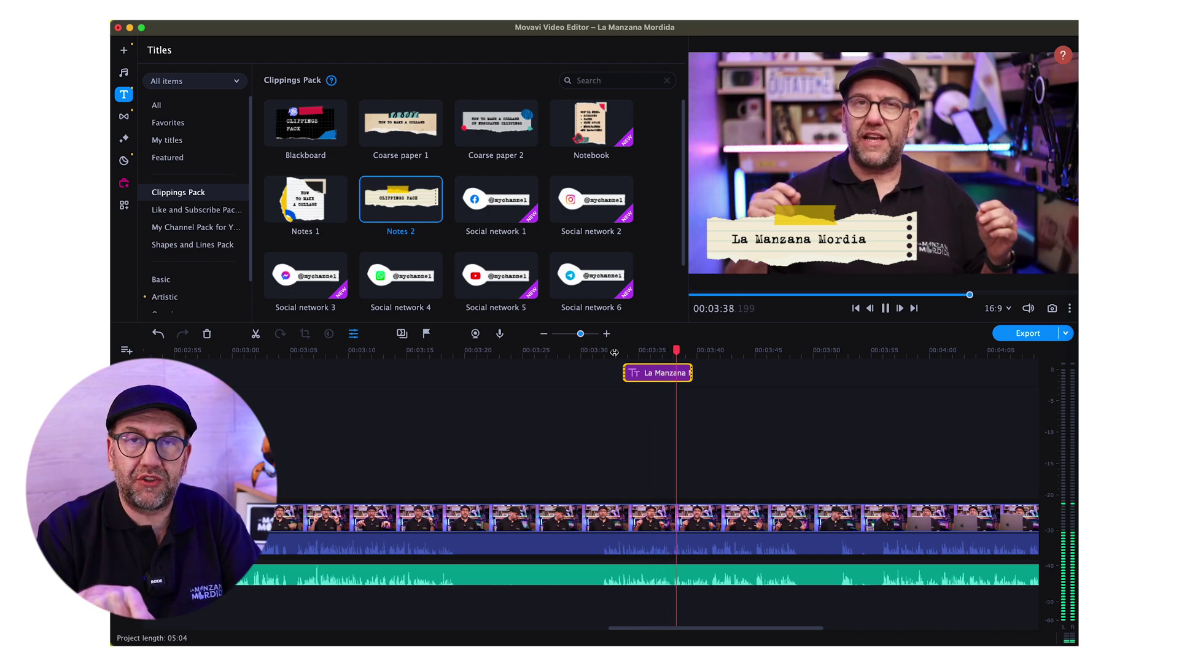
key(space)
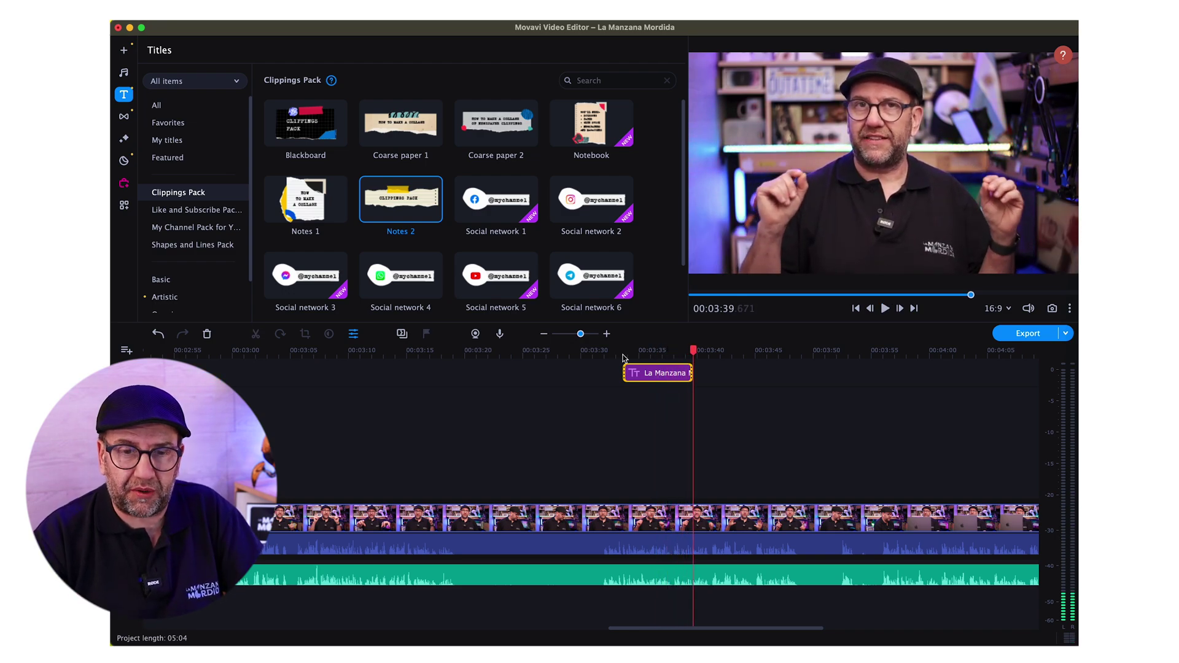
- Extend the end of the La Manzana Mordia title to about 03:45 and play its closing animation
drag(691, 375, 739, 350)
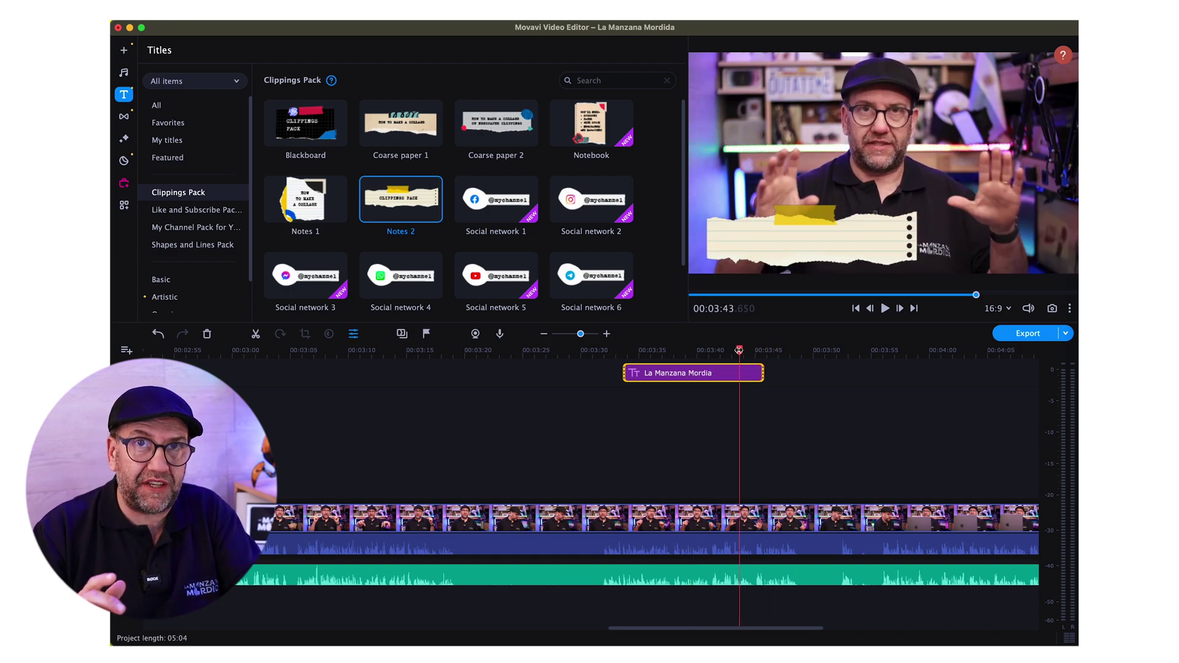
key(space)
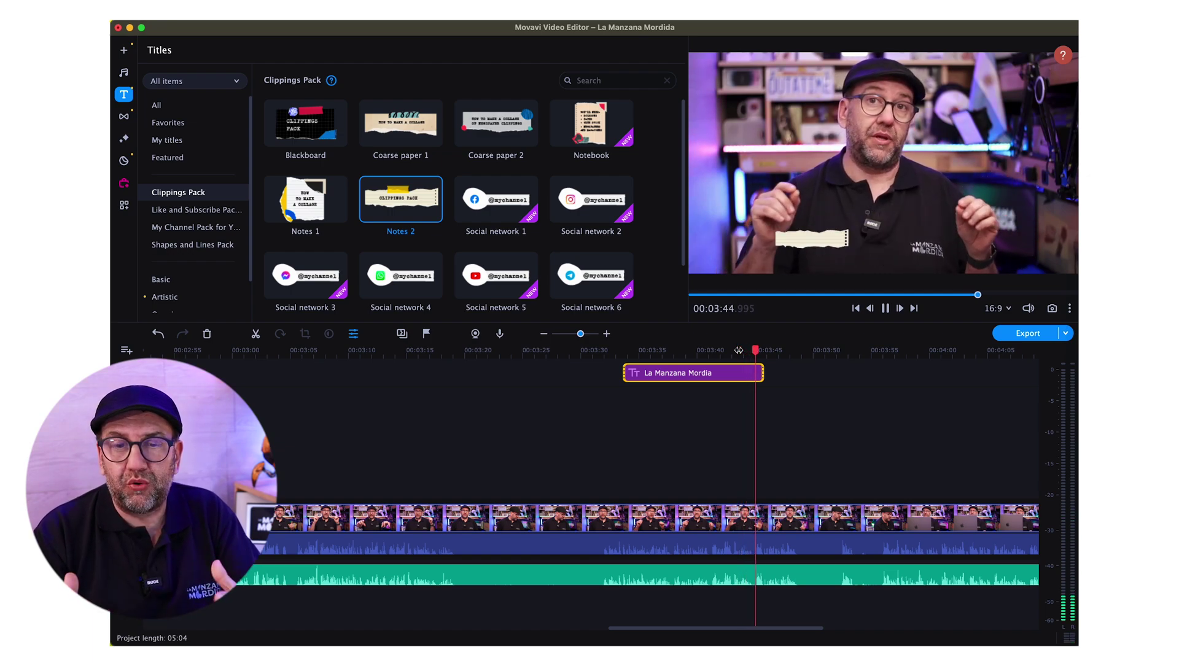
key(space)
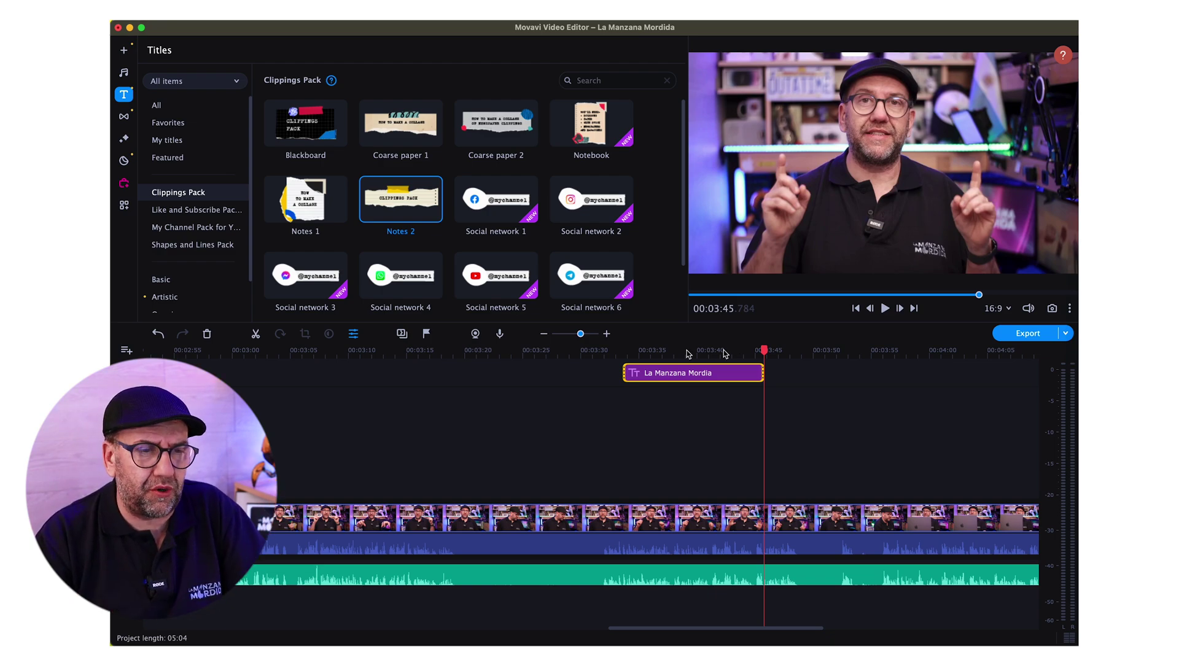
- Try the Cyberpunk 13 overlay effect on the main track's clip and preview it beneath the title
click(124, 141)
click(214, 51)
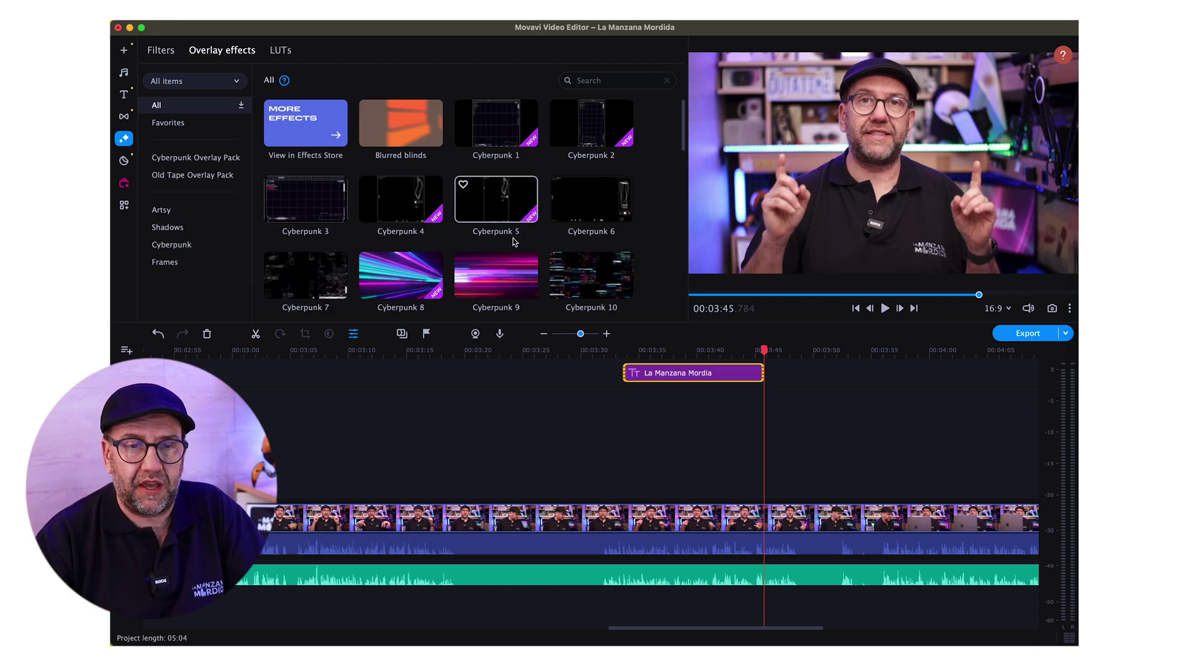
scroll(513, 238, down, 3)
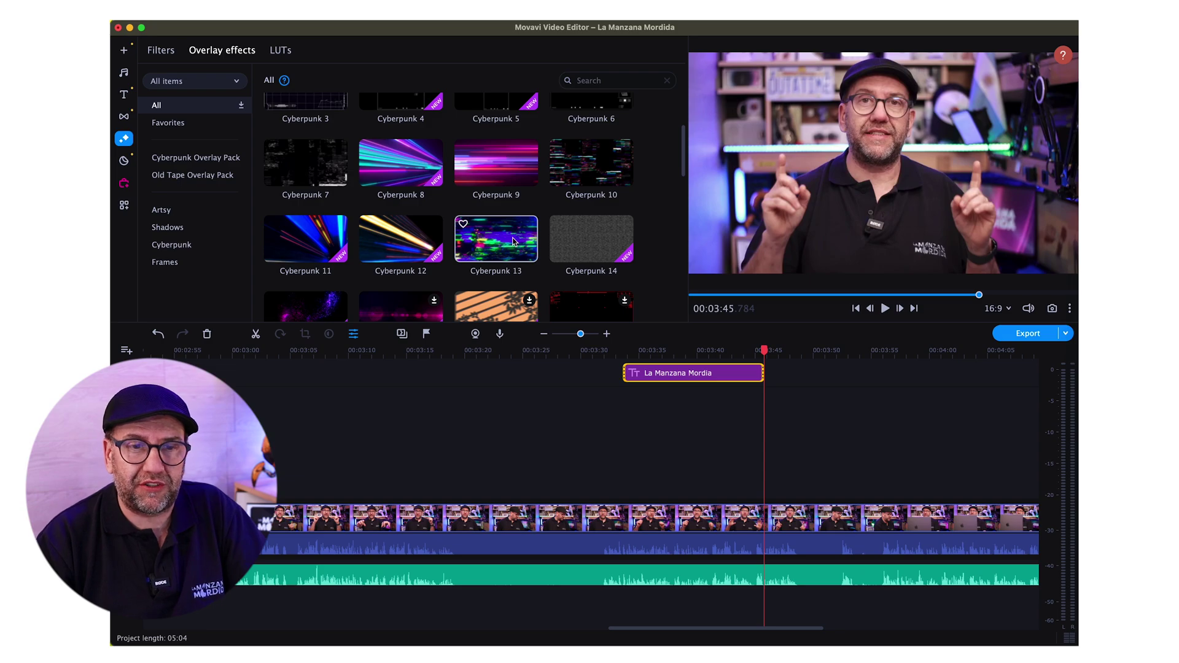
click(513, 241)
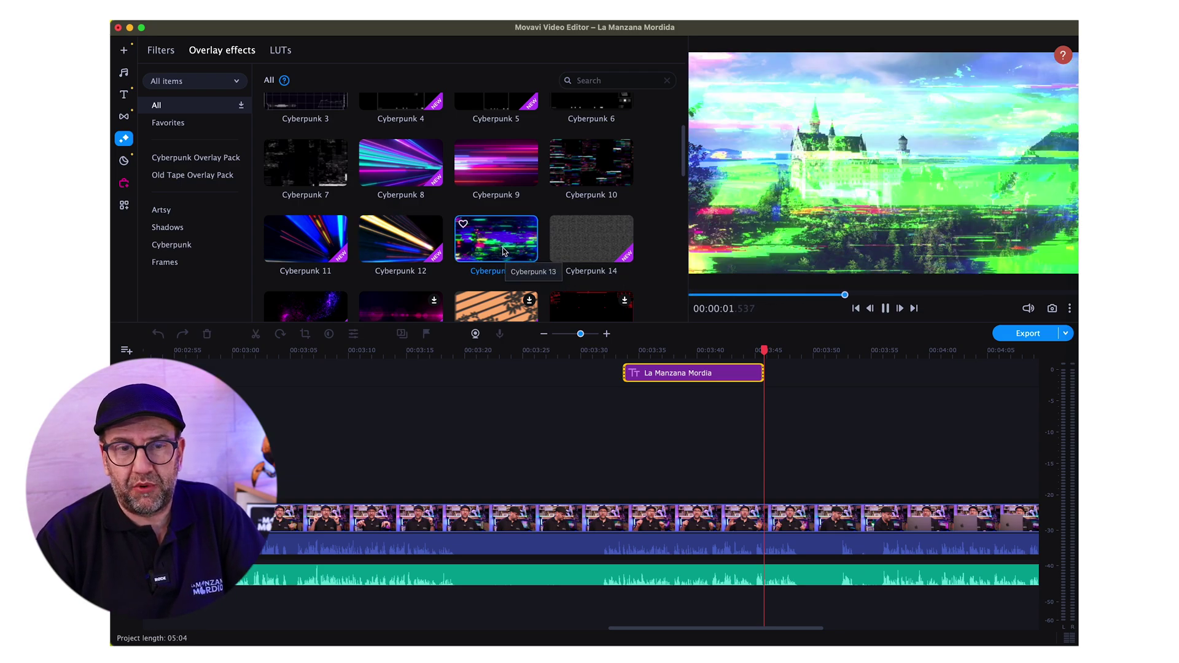
drag(496, 239, 733, 522)
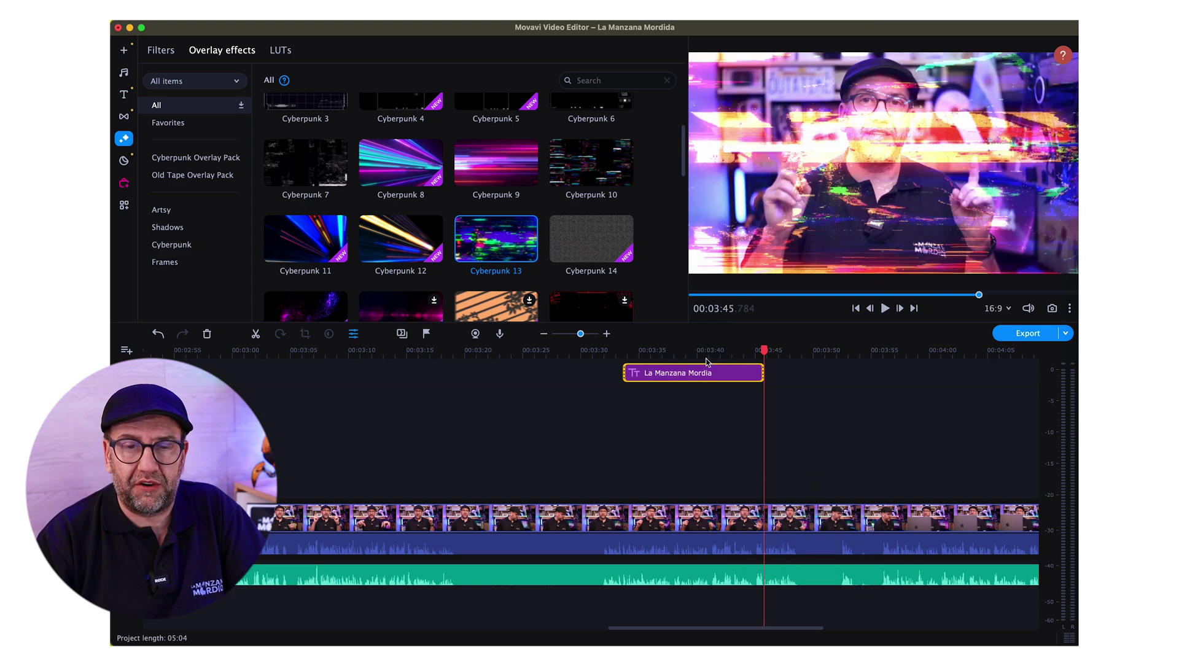
drag(712, 353, 681, 350)
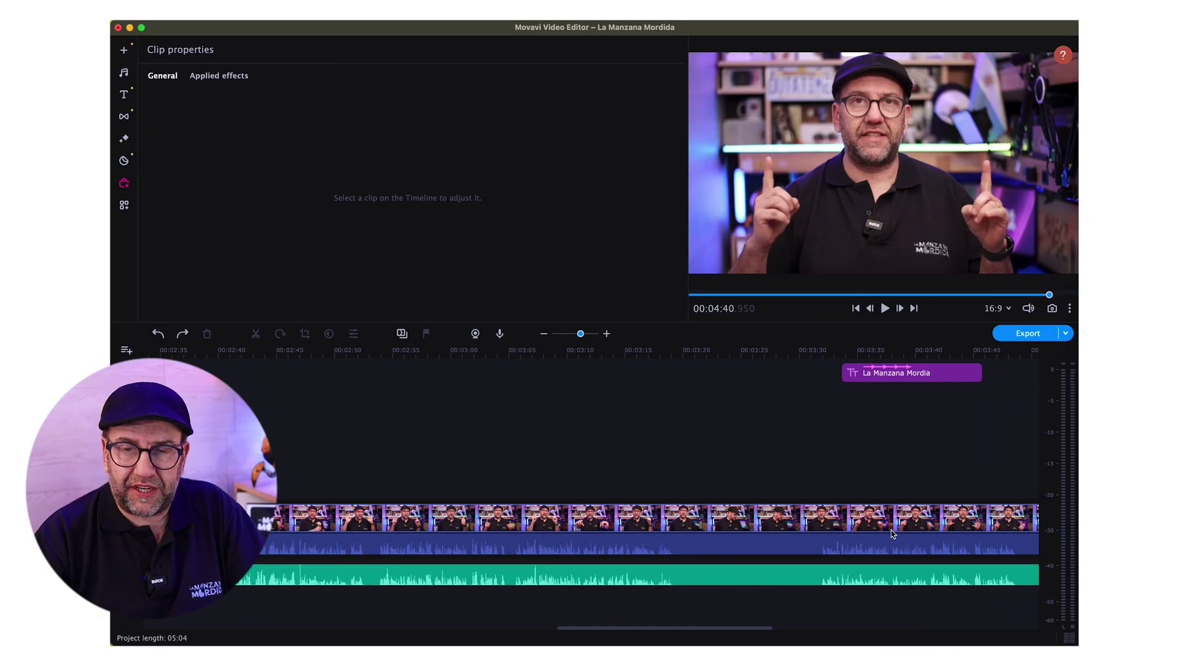
- Split the main track's video clip and the separate audio clip at about 04:34
click(893, 534)
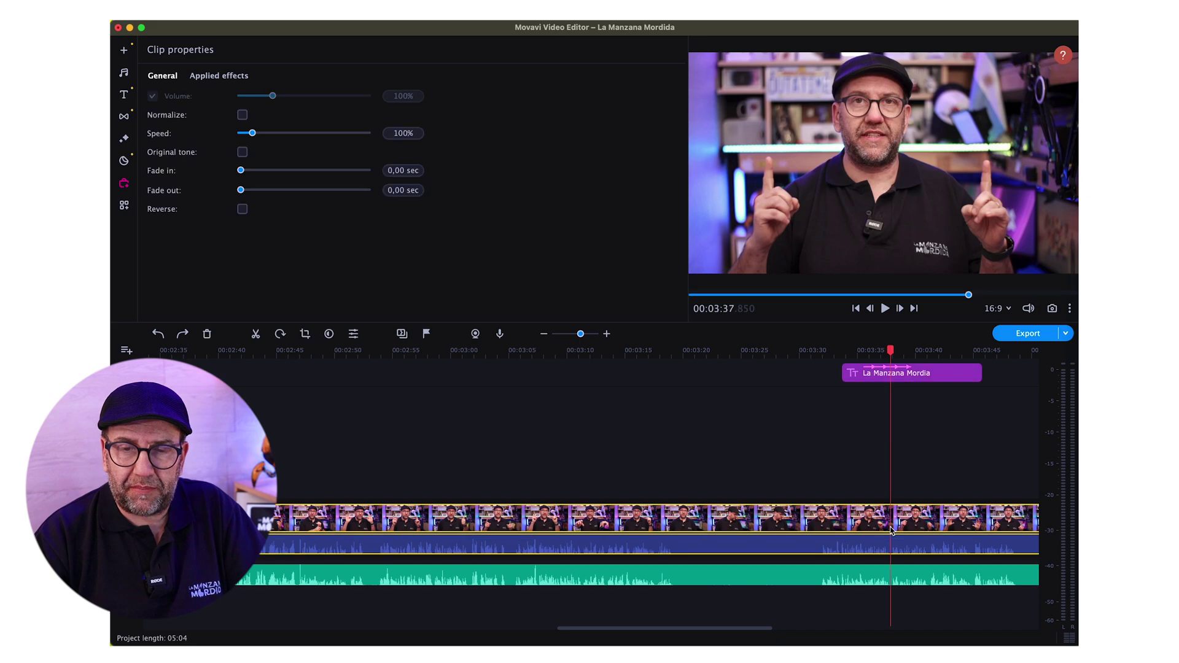
scroll(891, 531, right, 10)
click(889, 530)
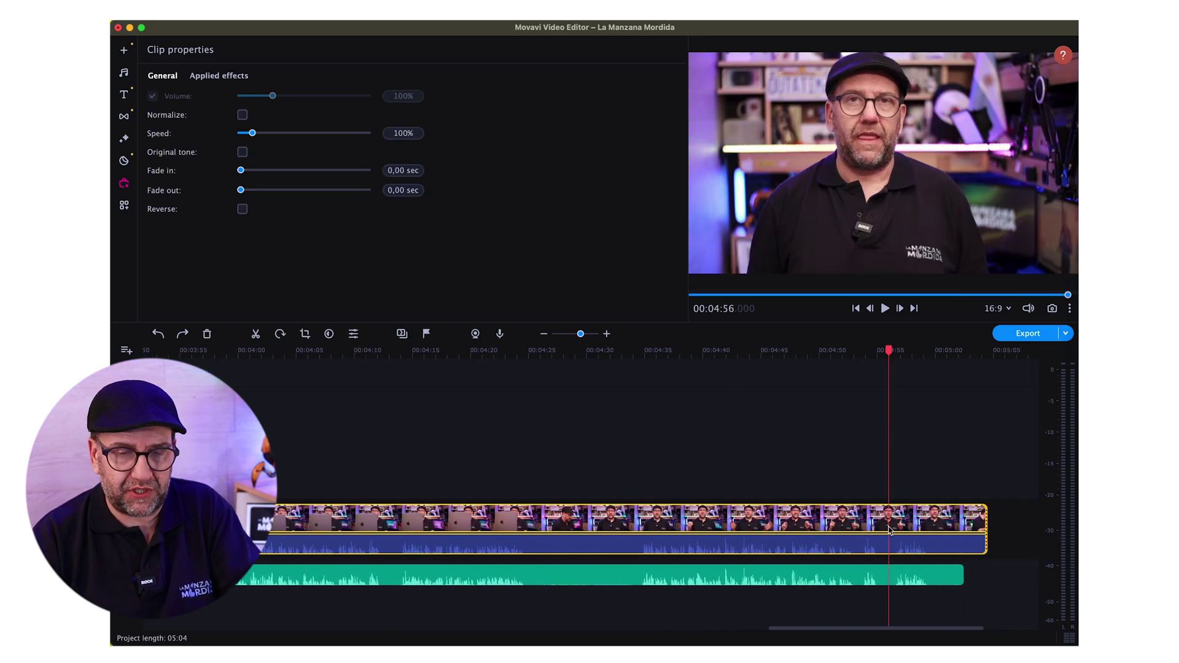
click(638, 352)
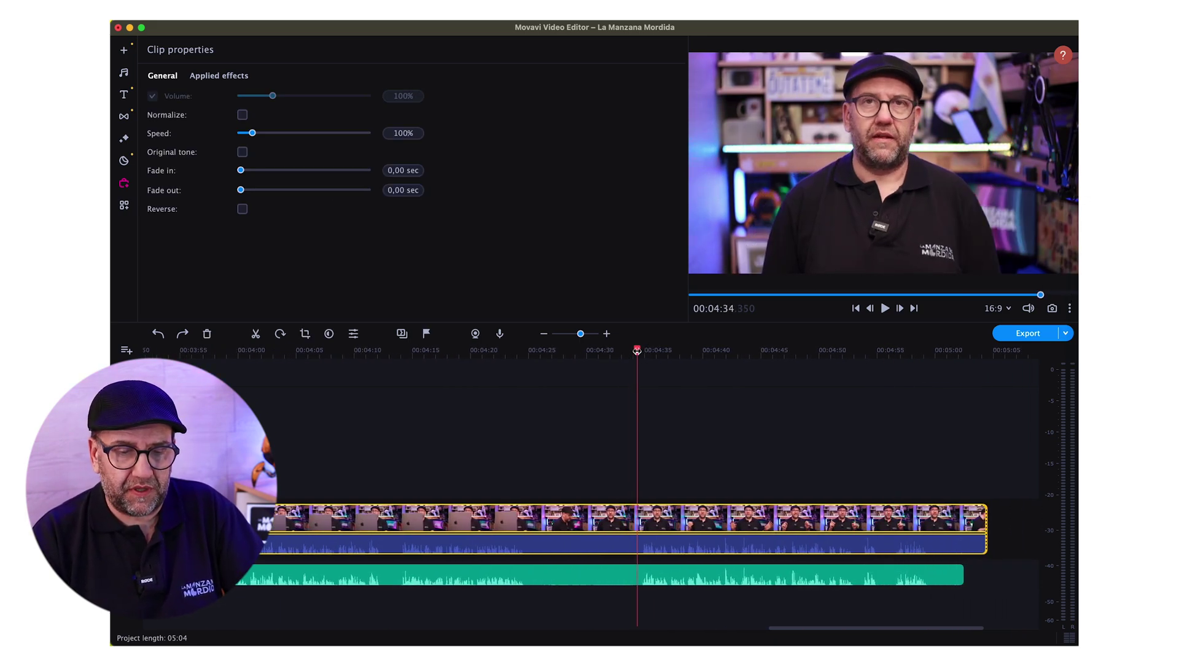
key(super+b)
click(660, 575)
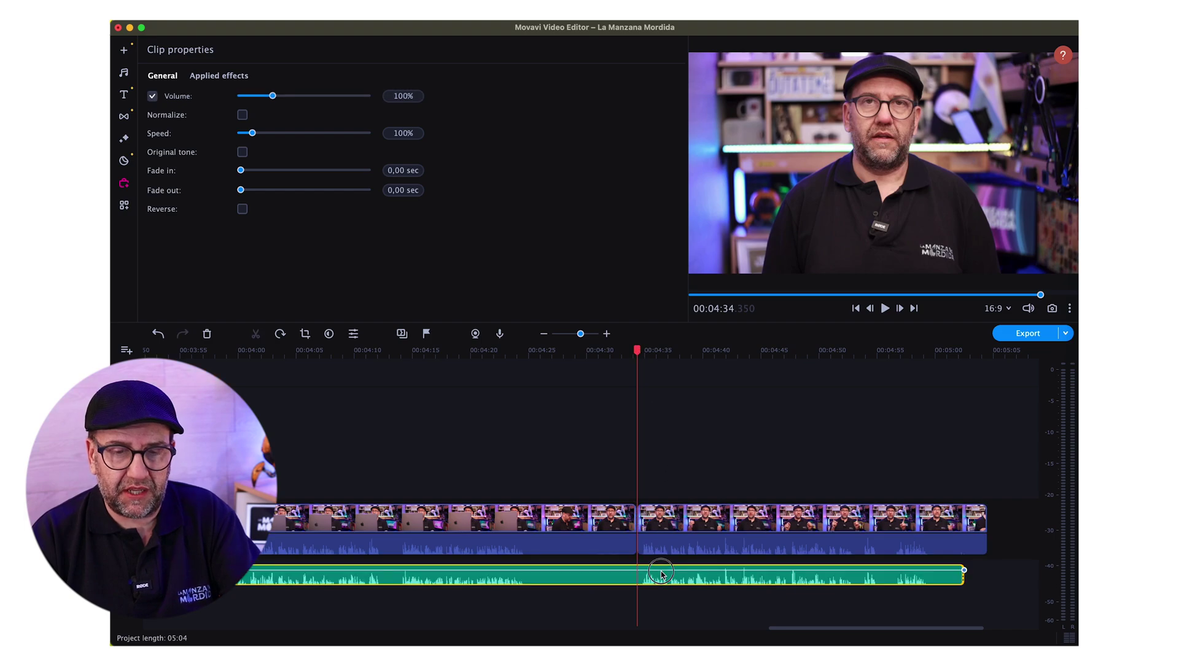
key(super+b)
- Duplicate the main track's final segment onto the overlay track directly above it, starting at about 04:34
click(704, 517)
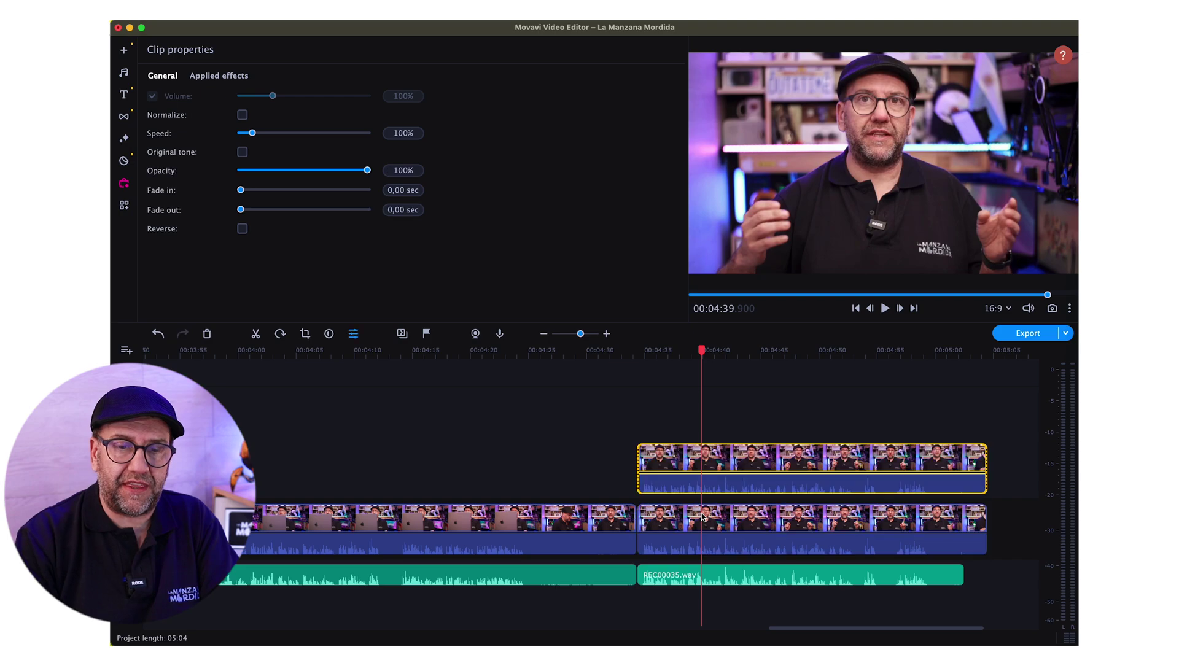
key(super+shift+z)
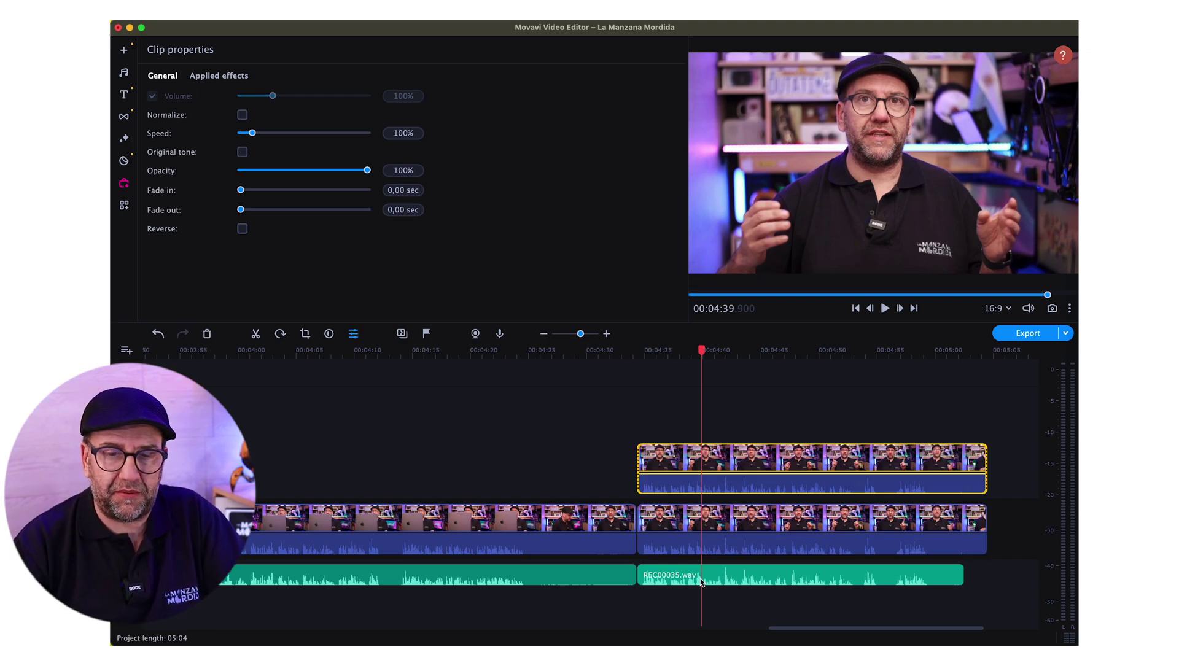
click(730, 524)
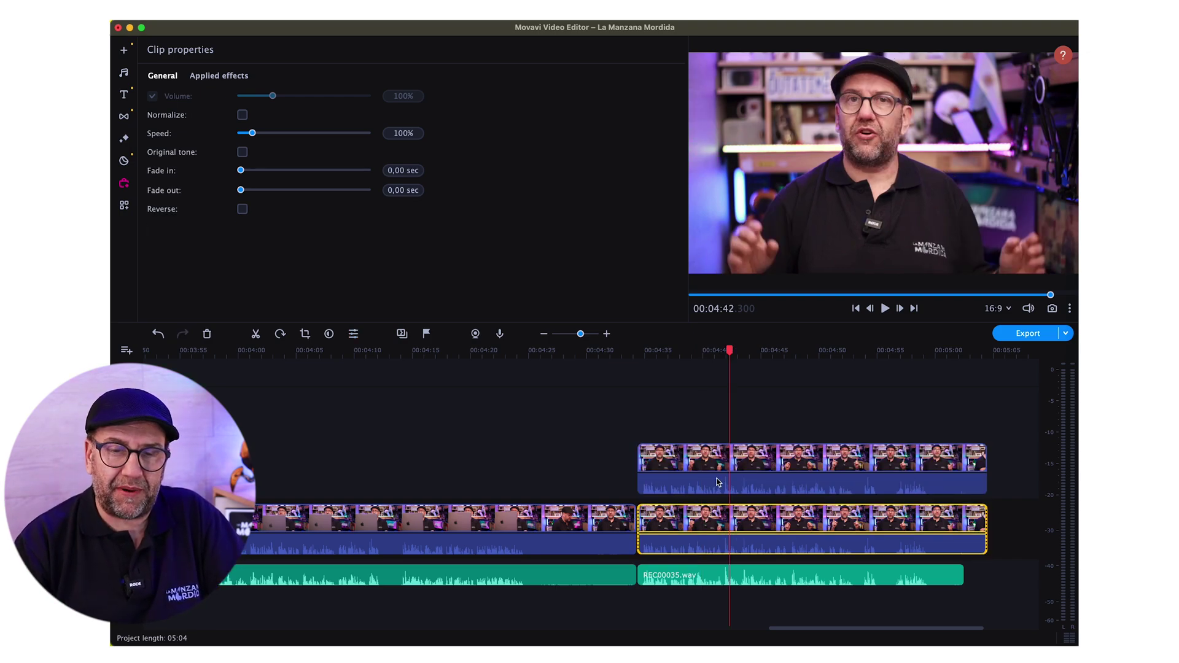
- Remove the overlay clip's background with the Precise option, and check the cutout by temporarily hiding the main video track
click(730, 464)
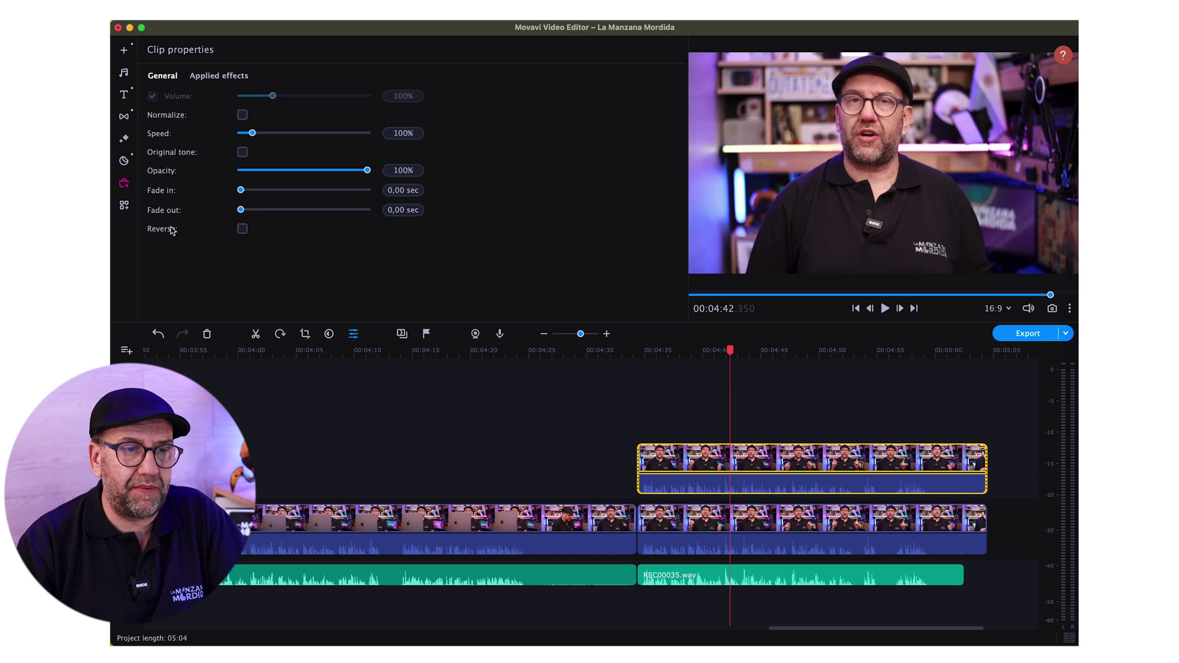
click(123, 204)
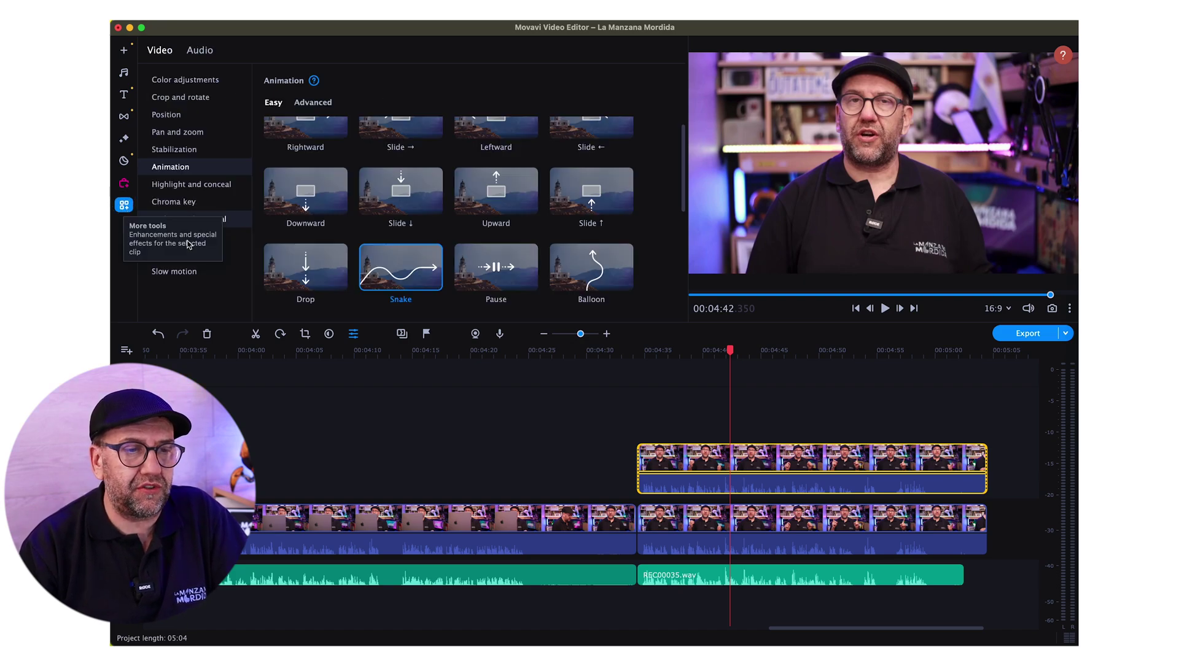
click(204, 225)
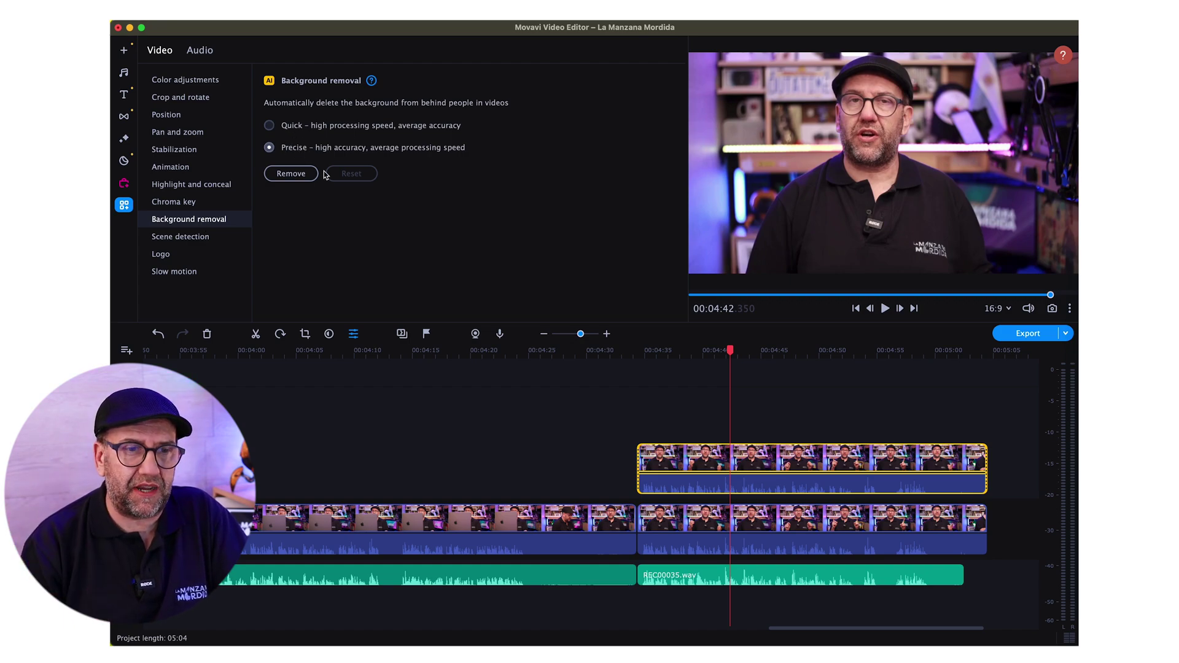
click(291, 173)
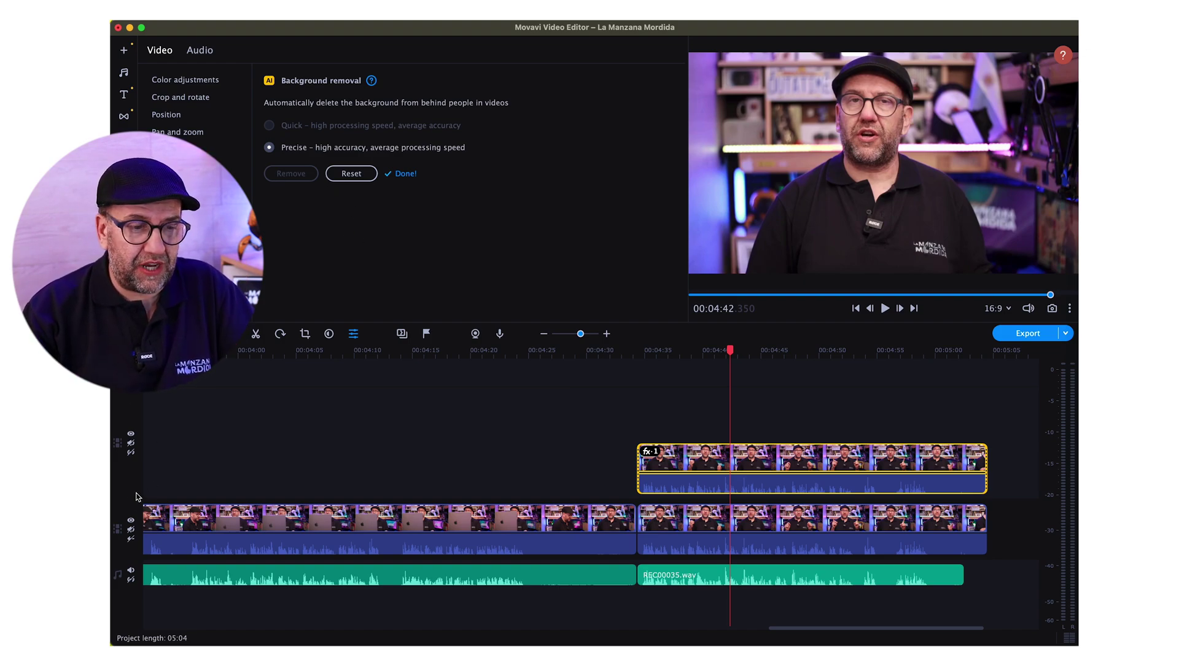
click(130, 522)
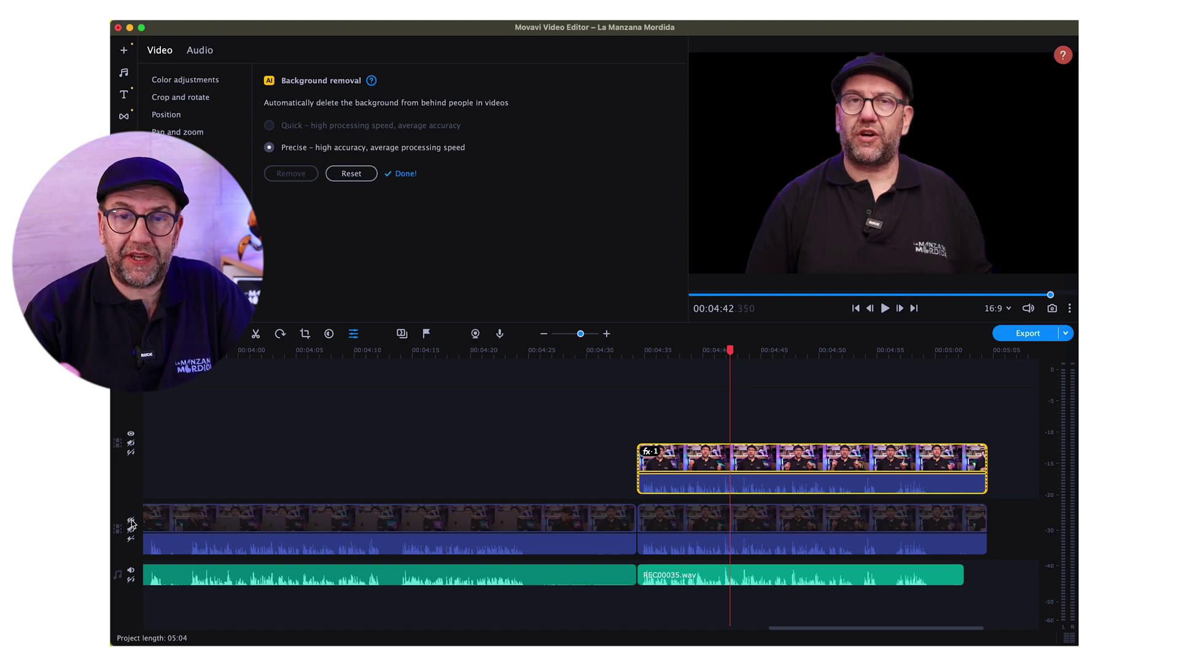
click(130, 522)
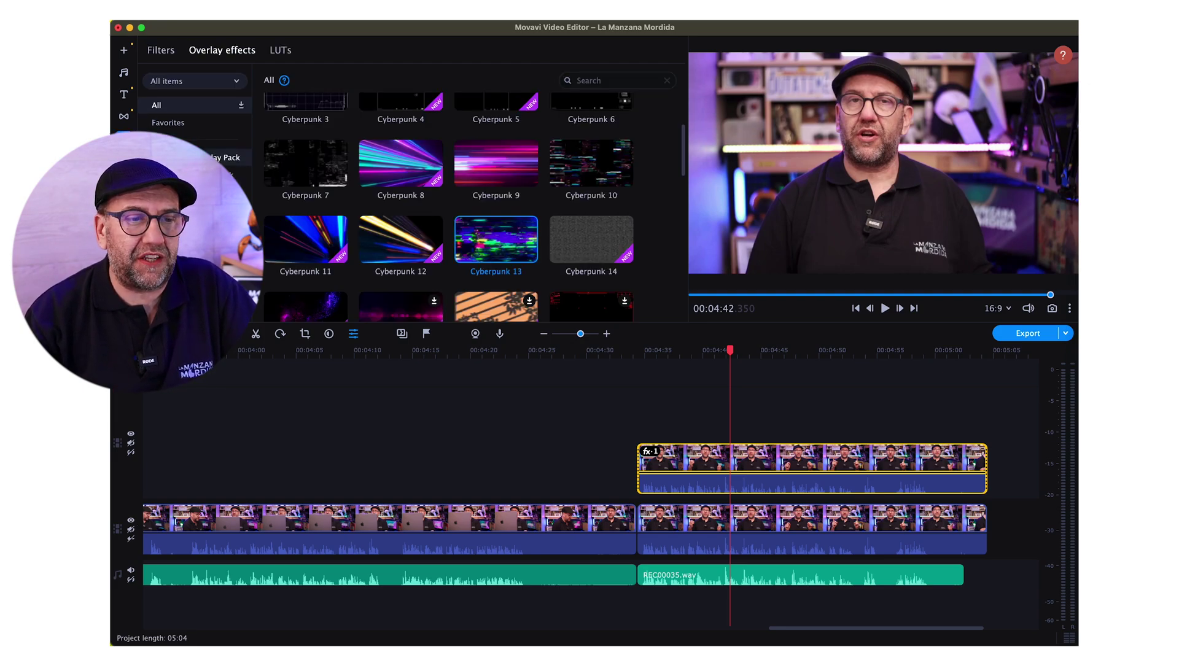
- Apply Old tape 6 from the Old Tape Overlay Pack to the main track's final segment, beneath the cutout clip
click(203, 174)
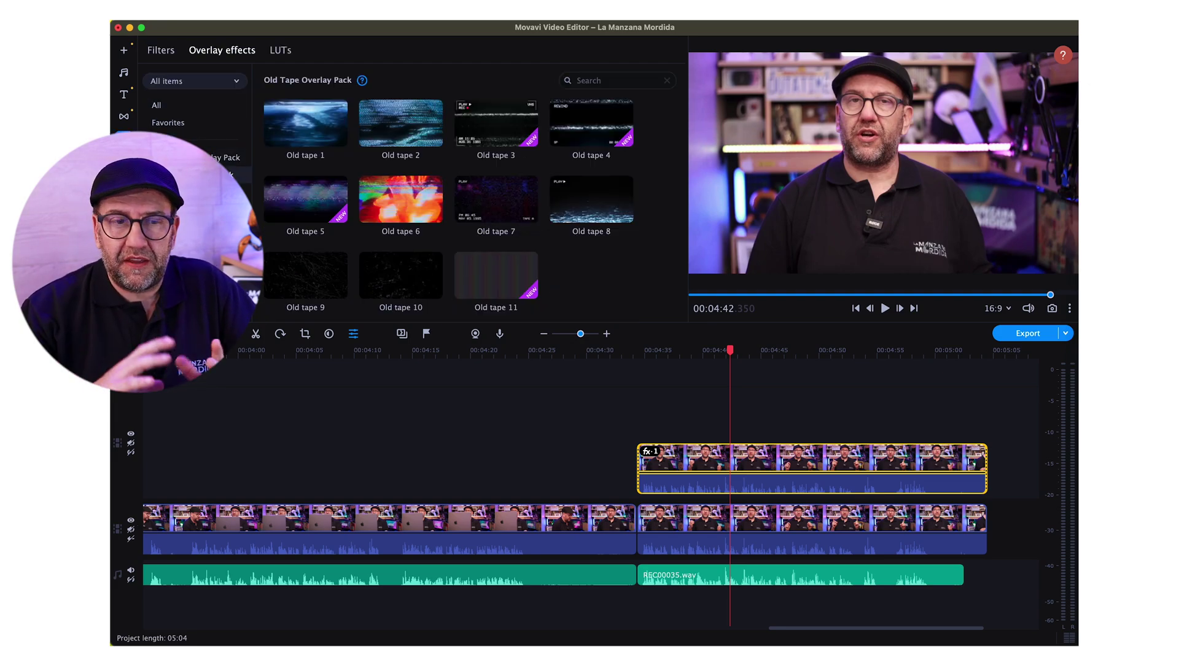
click(390, 201)
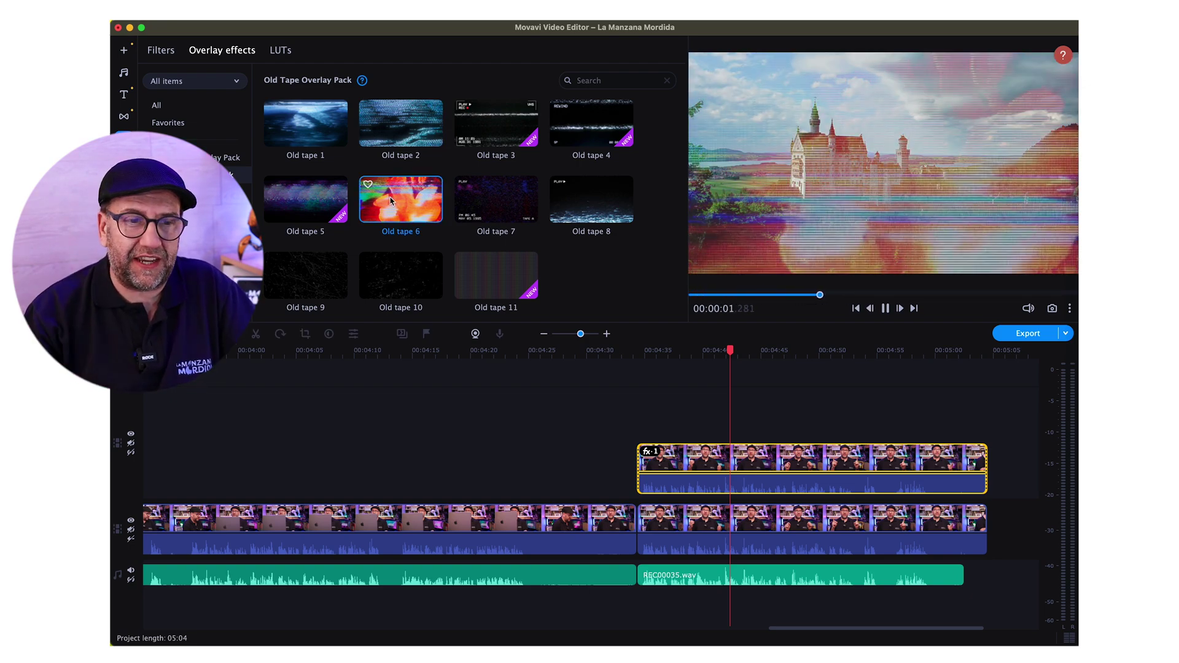
drag(391, 201, 690, 518)
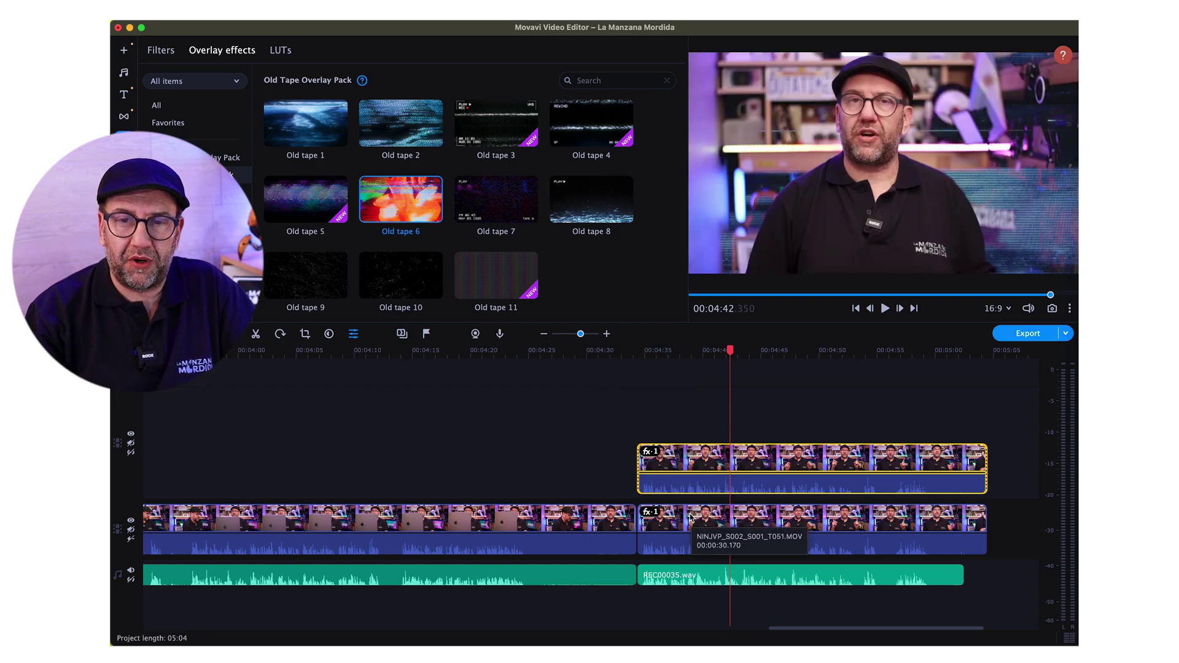
- Try the overlay cutout clip at 46% opacity, and return it to 100%
key(space)
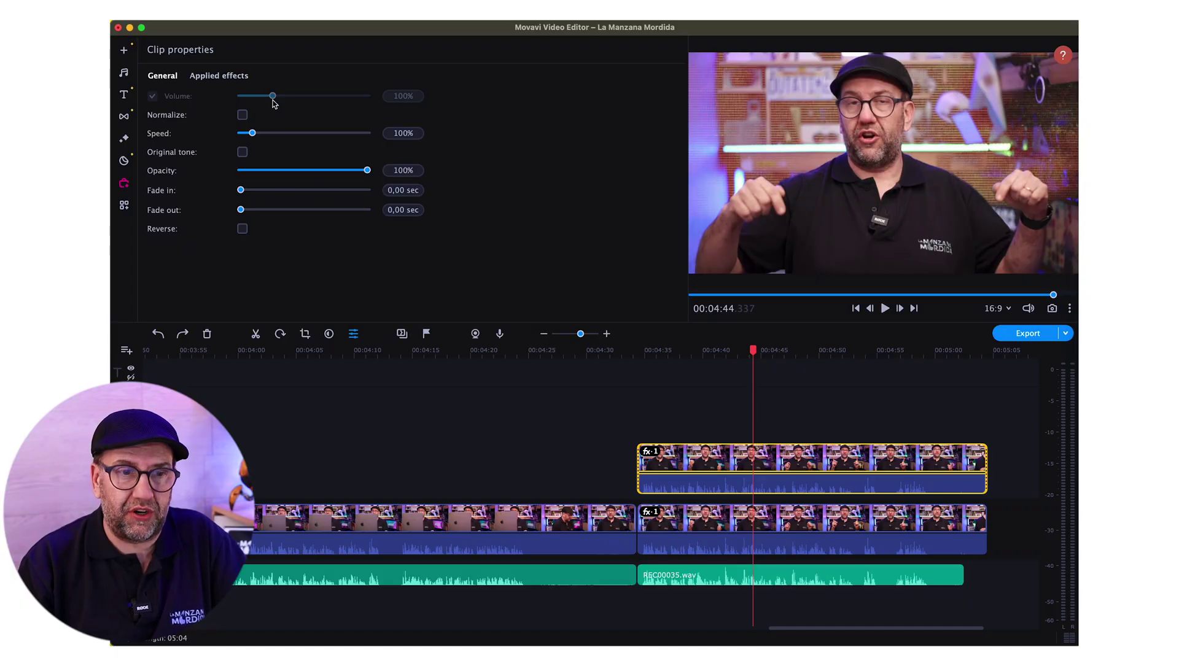
drag(346, 171, 300, 180)
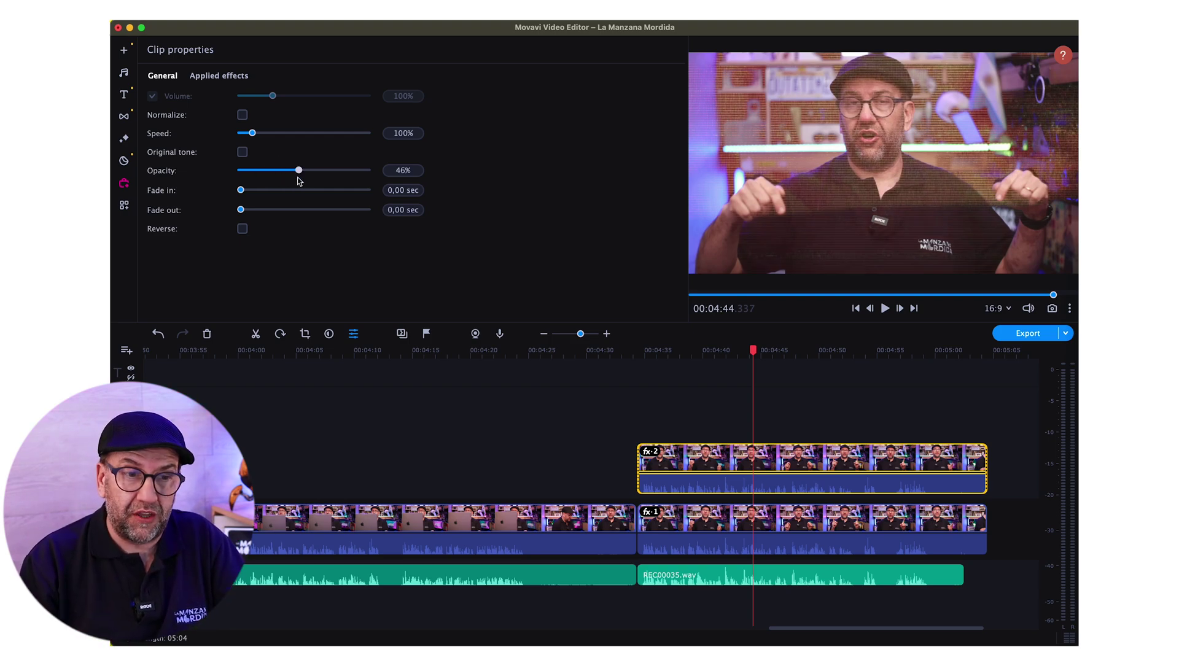
drag(300, 179, 440, 173)
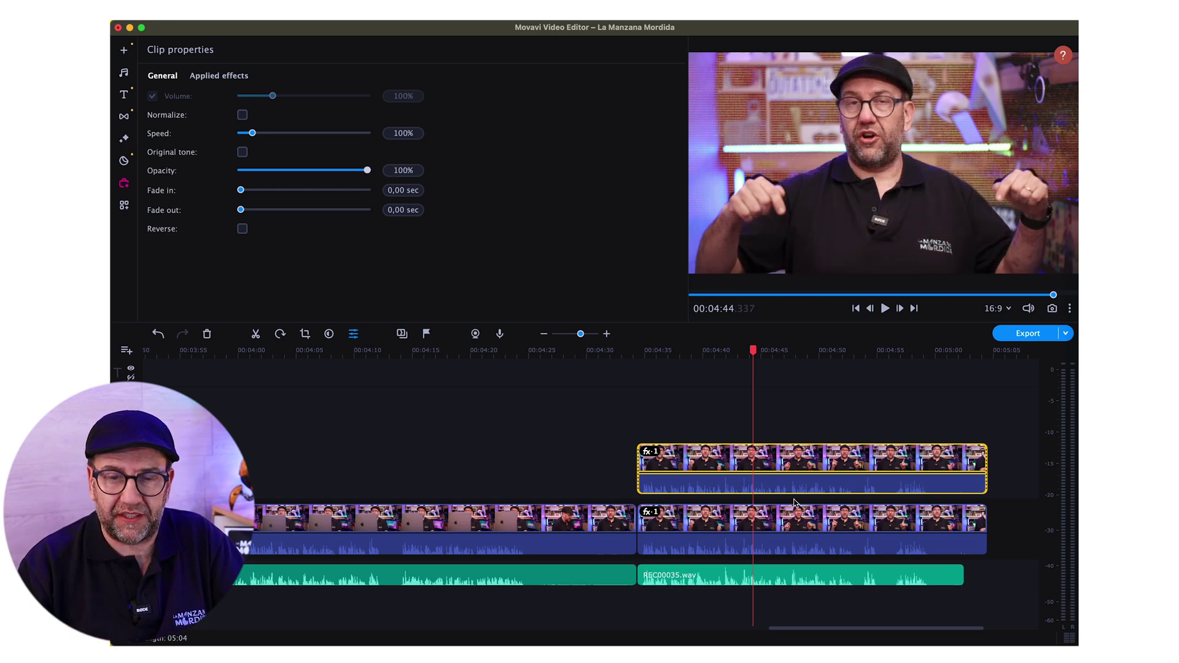
- Disable the Old tape 6 effect on the main track's final segment without deleting it
click(779, 530)
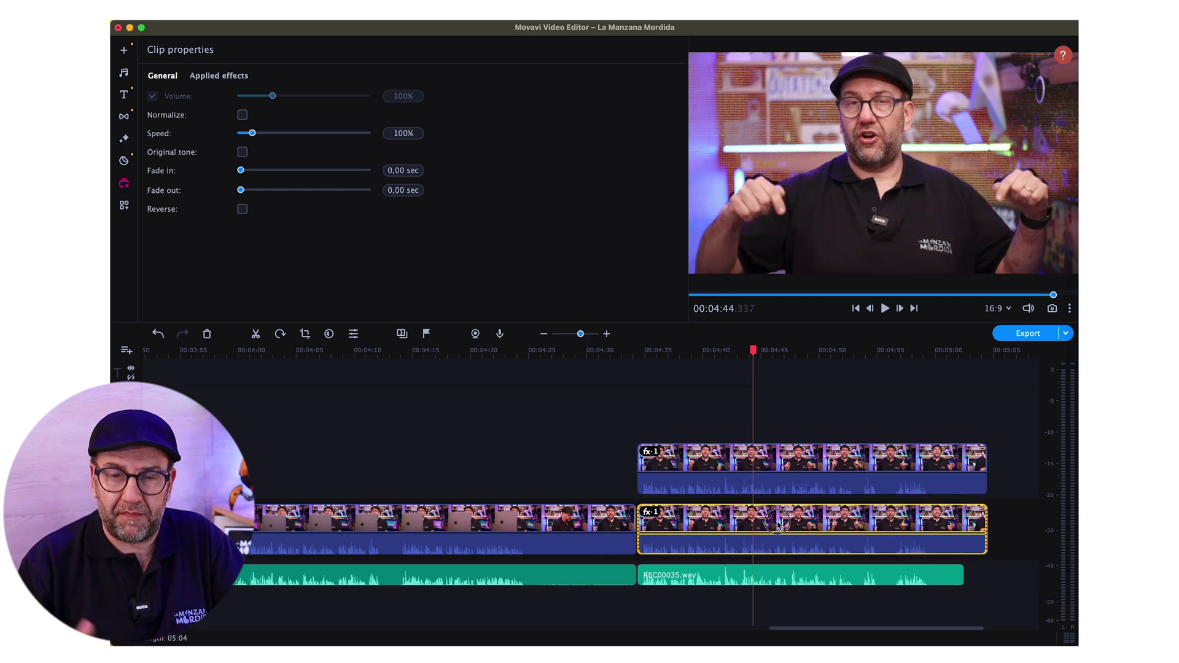
click(232, 79)
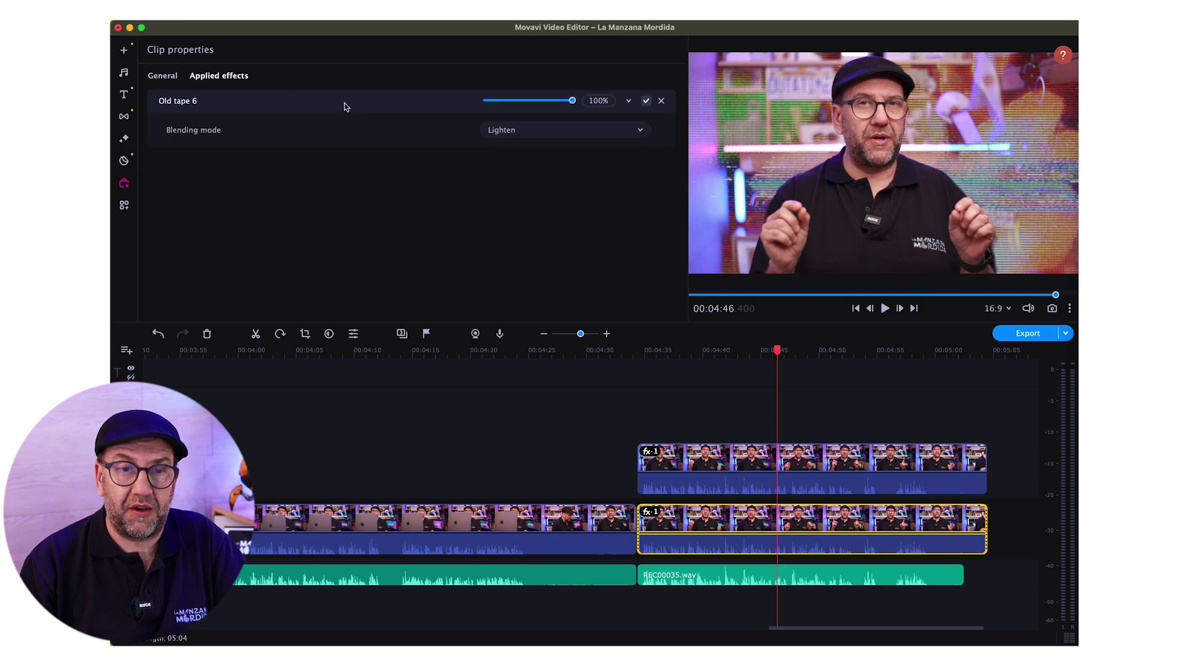
click(646, 101)
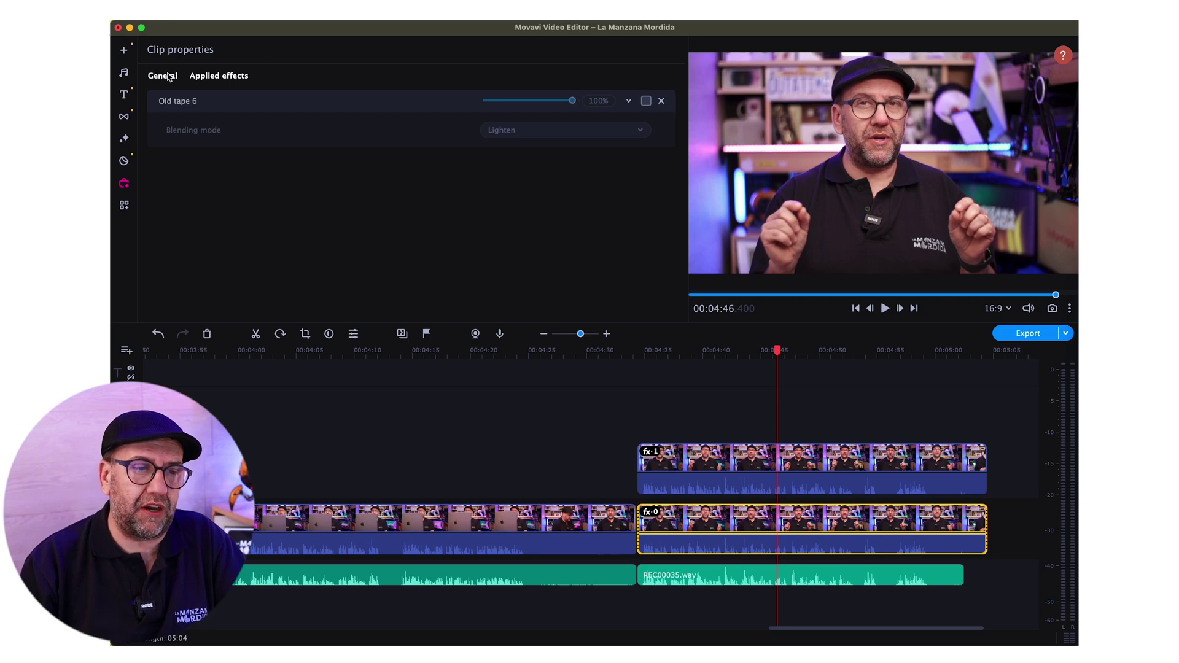
- Manually color-adjust the main track's final segment, trying brightness -94 and saturation 0,00 before settling on brightness -51 and saturation 1,04
click(124, 206)
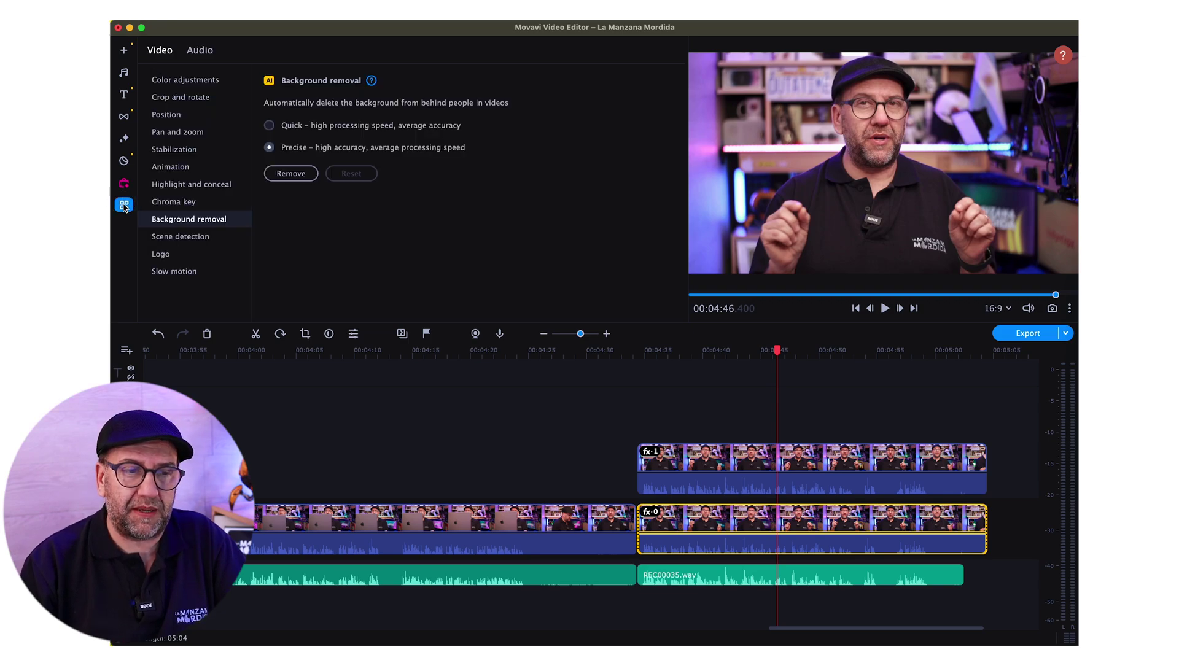
click(193, 83)
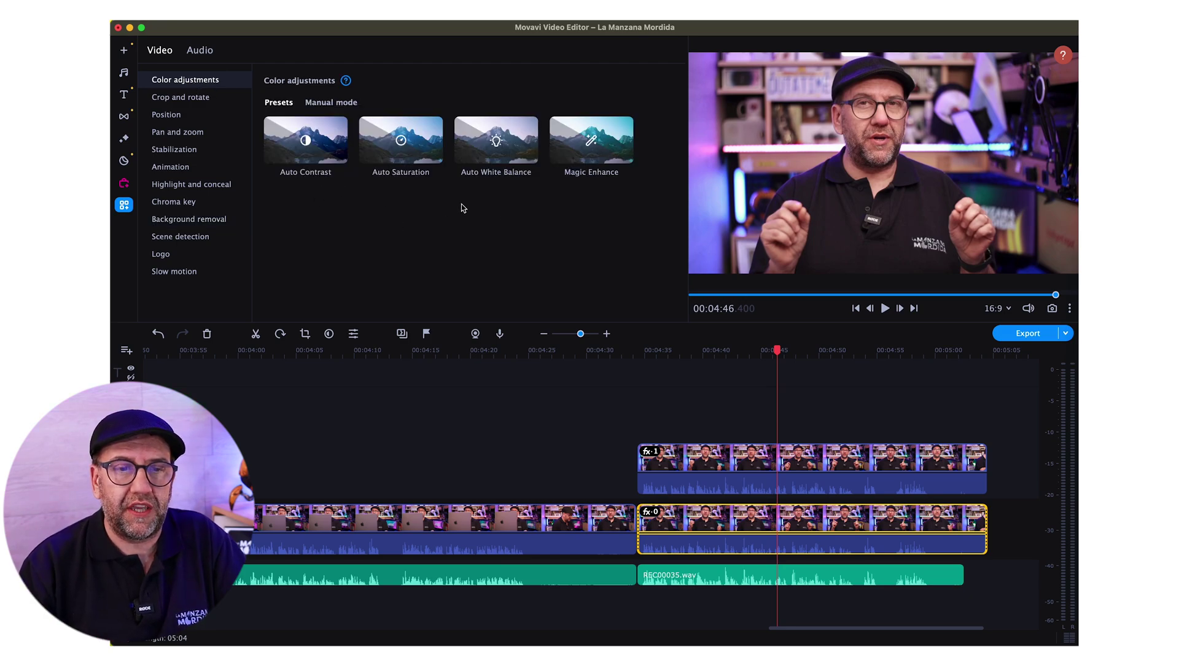
click(327, 104)
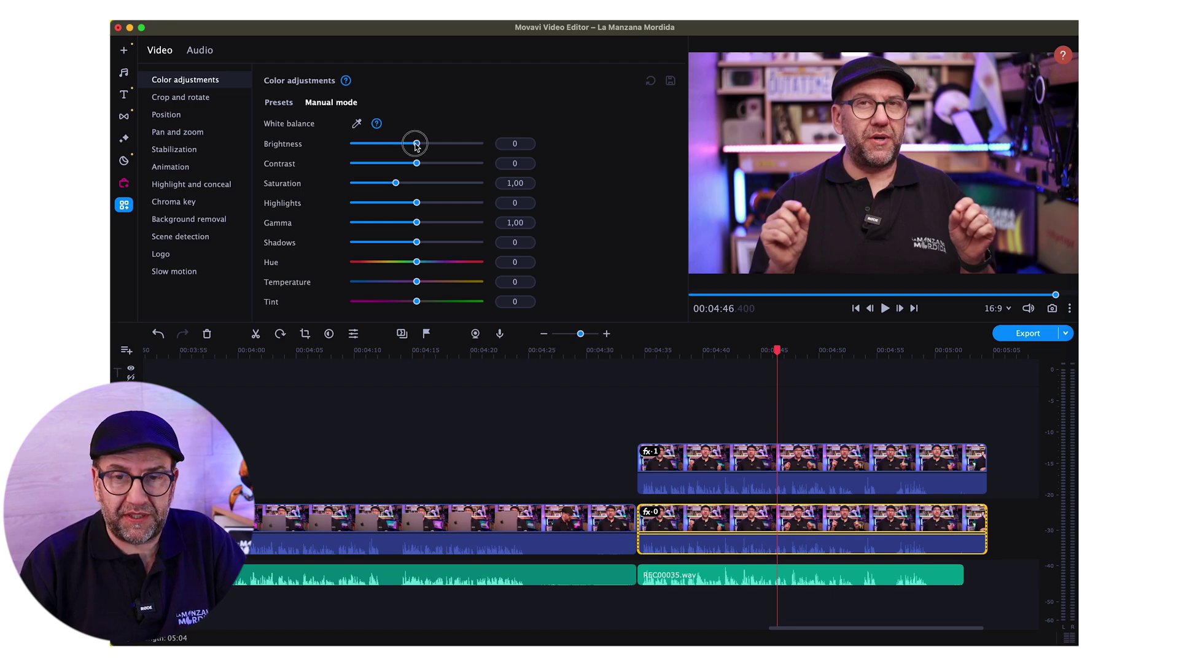
drag(416, 145, 393, 145)
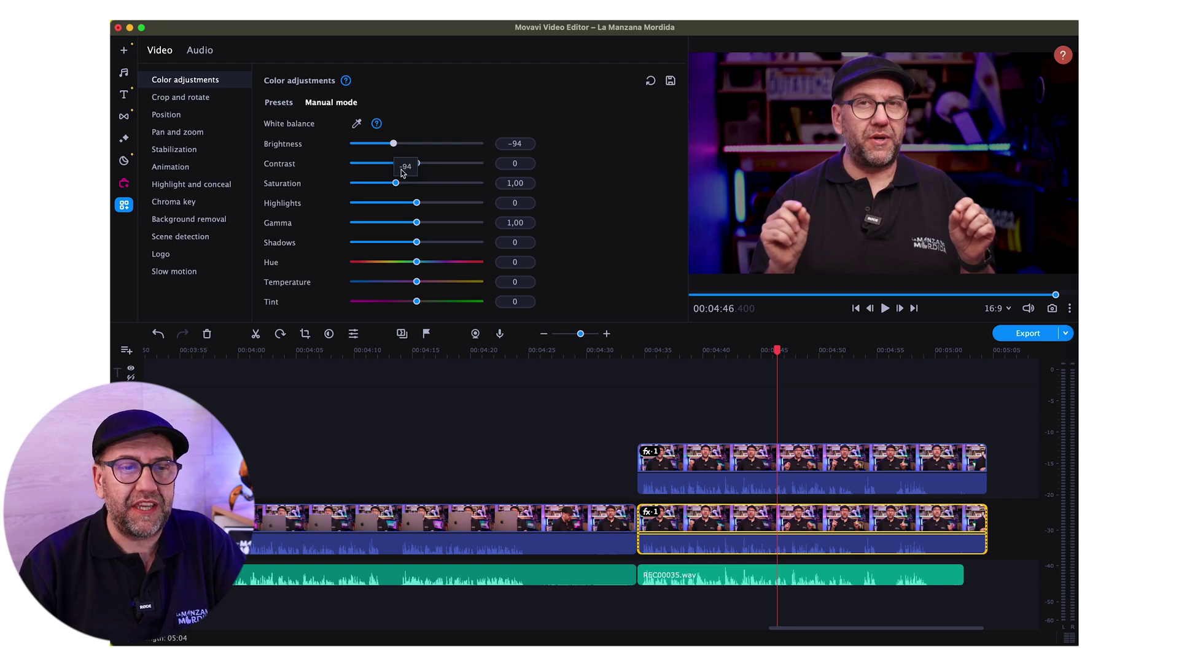
drag(395, 183, 113, 185)
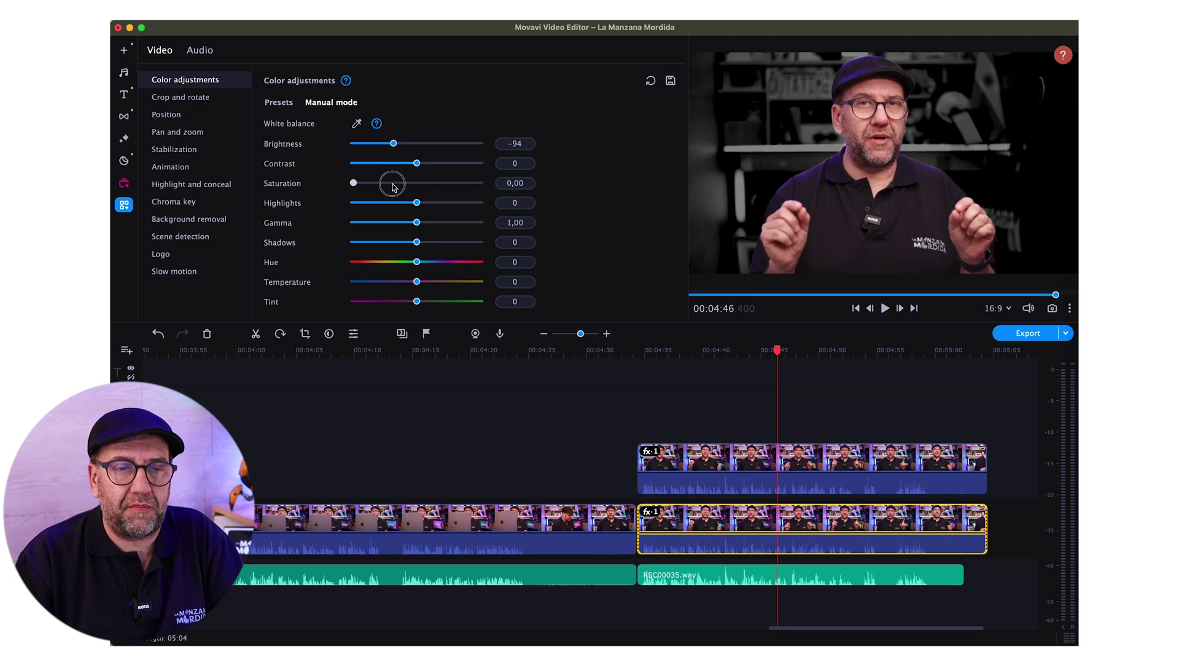
drag(356, 185, 396, 184)
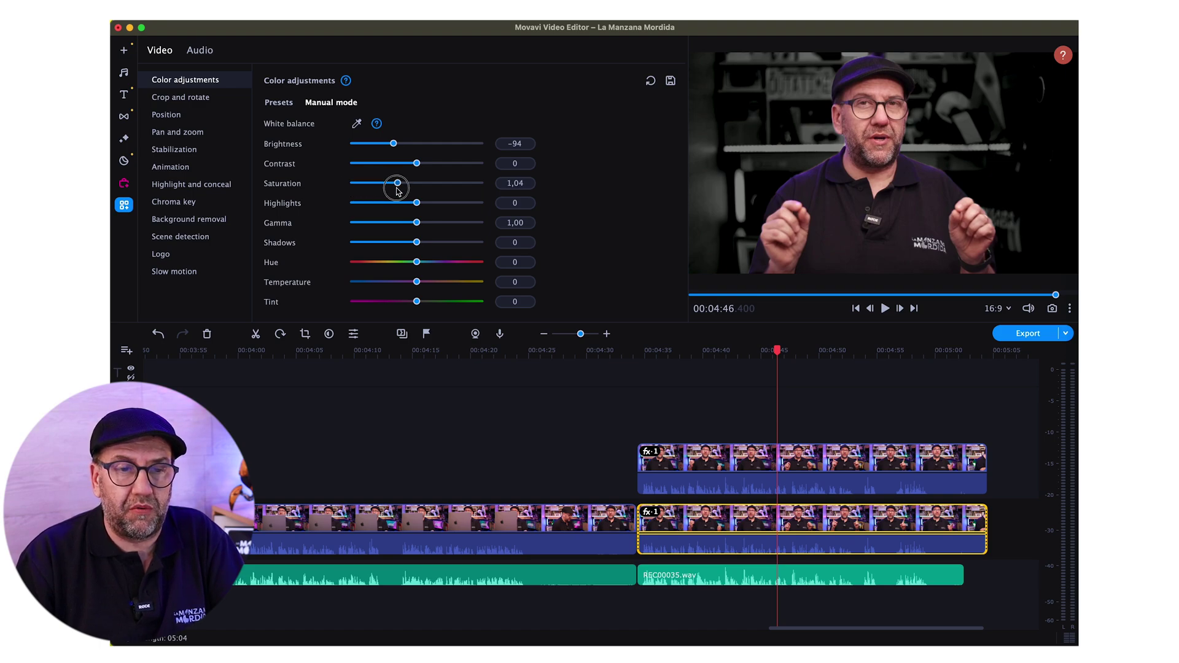
drag(393, 144, 405, 146)
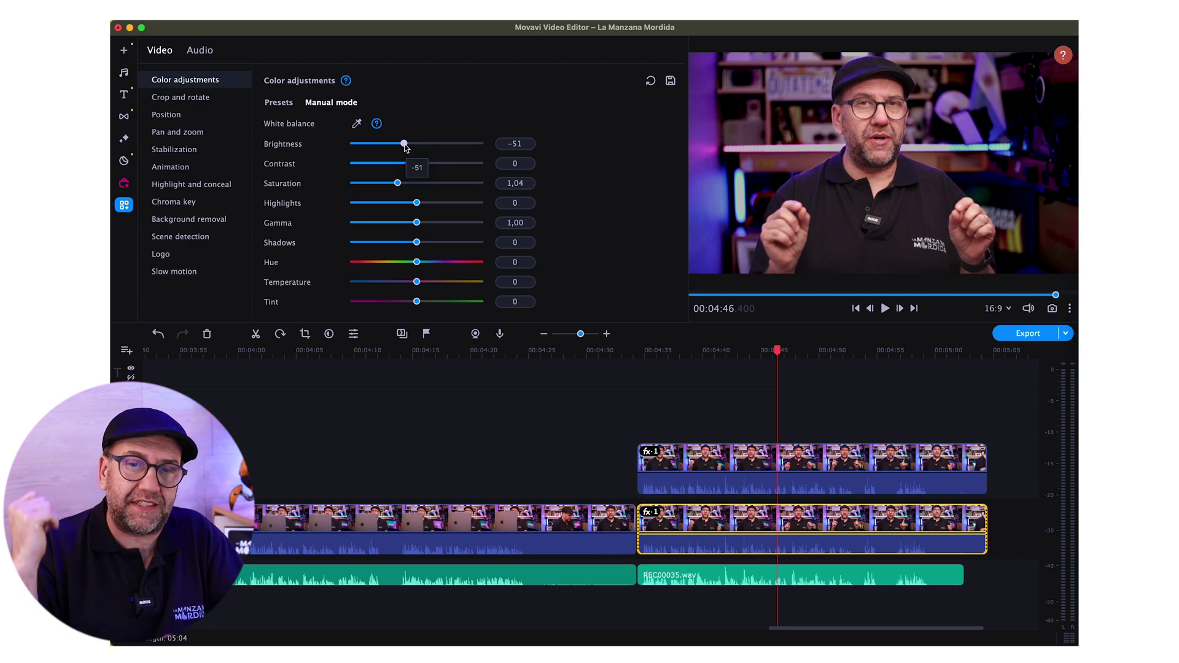
- Apply the Bokeh blur – clover filter to the main track's final segment, and preview playback from about 04:38
click(123, 138)
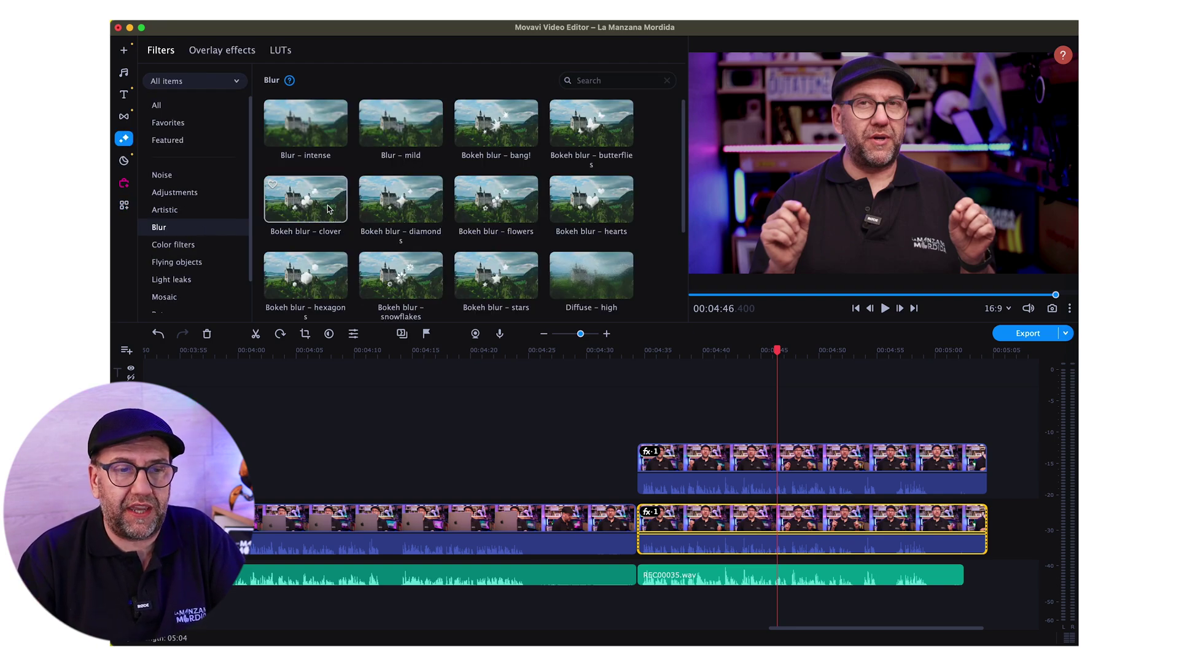
drag(297, 205, 727, 521)
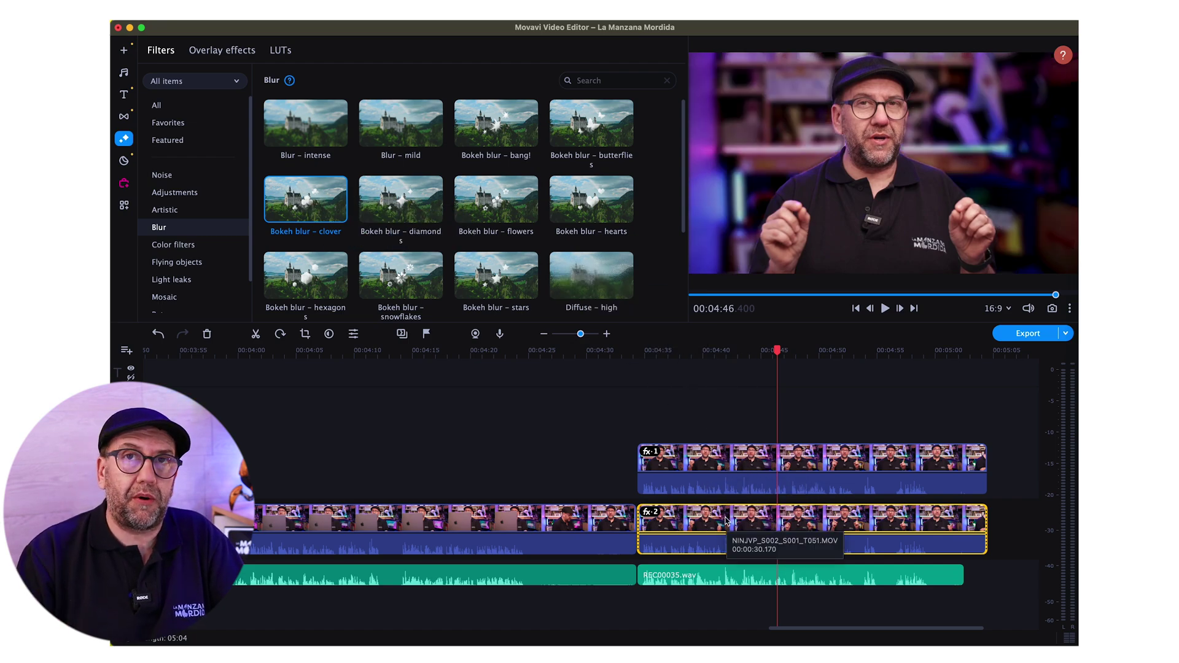
click(681, 352)
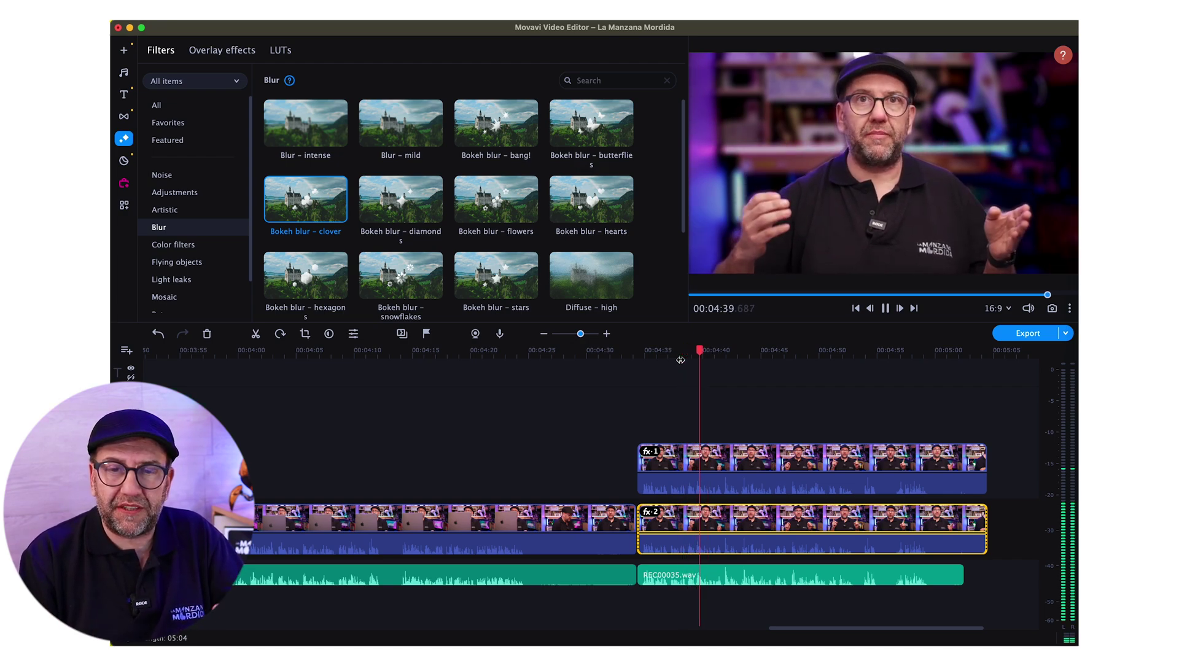
key(space)
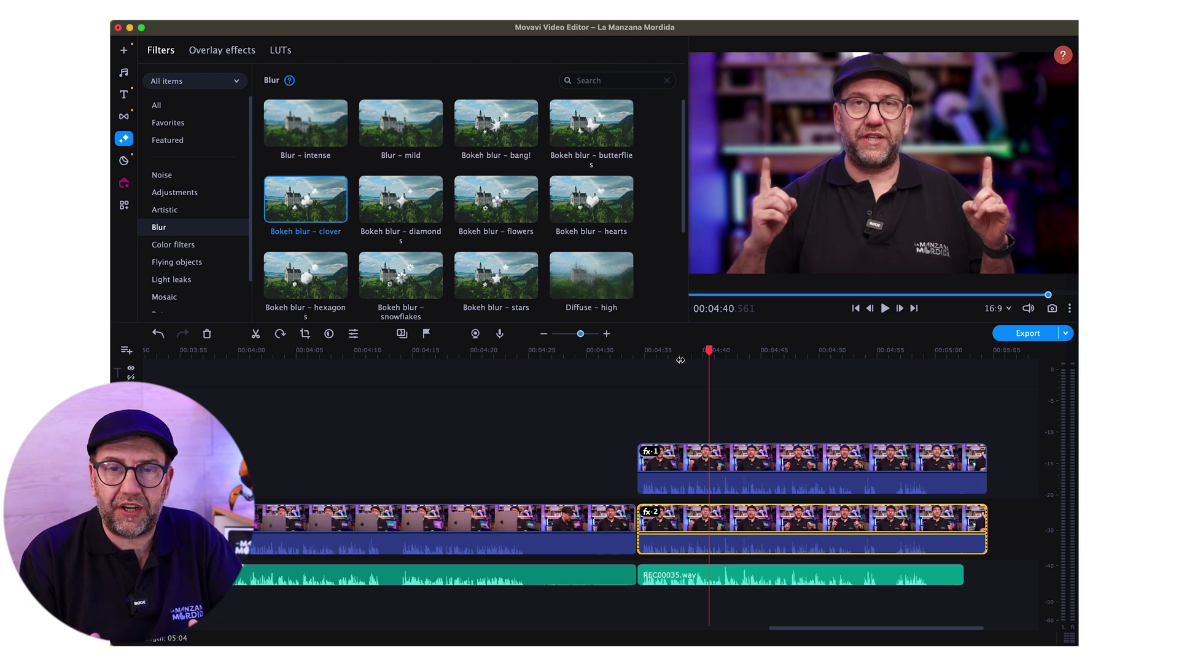